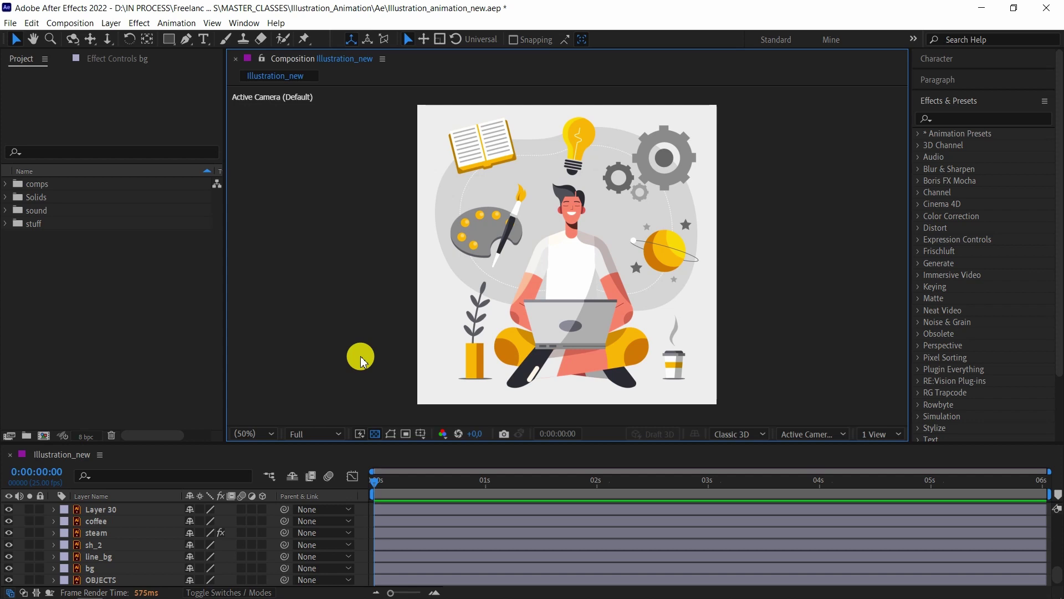
- Select the bg and line_bg layers and solo them so only the grey blob shows
click(446, 194)
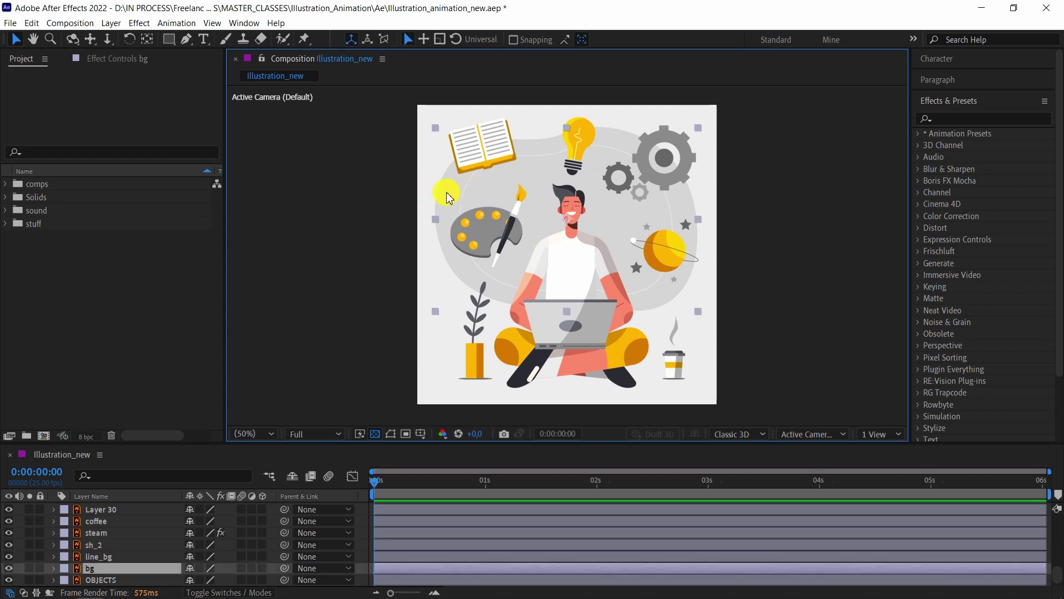
click(113, 557)
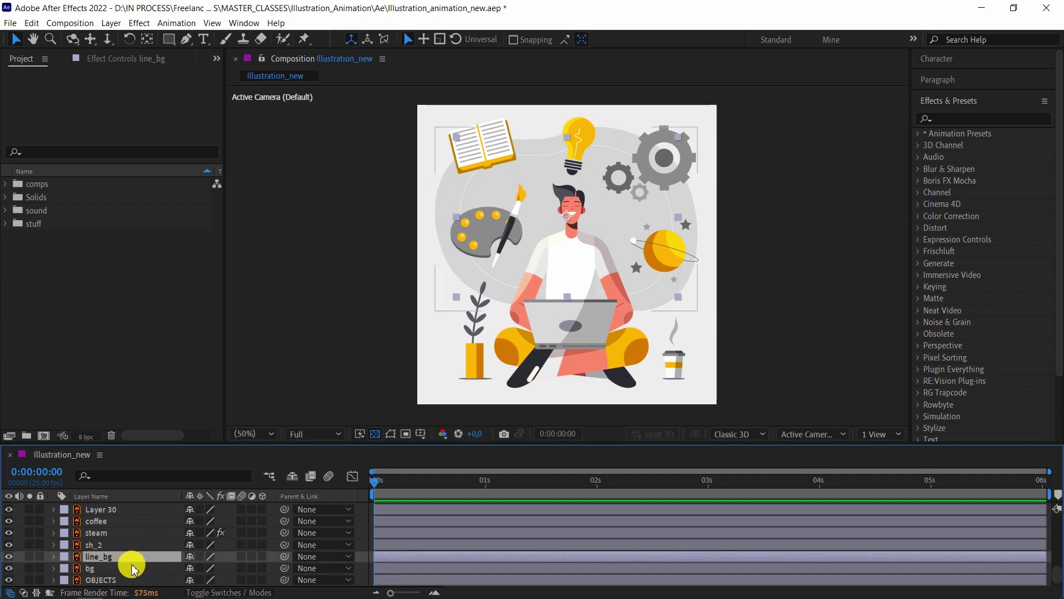
shift+click(119, 569)
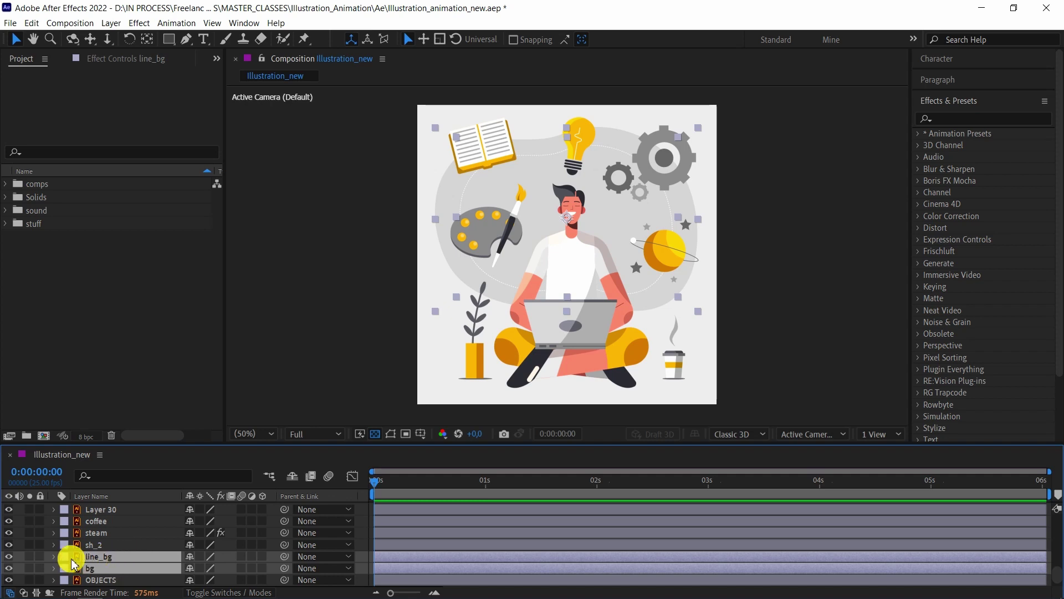
click(29, 559)
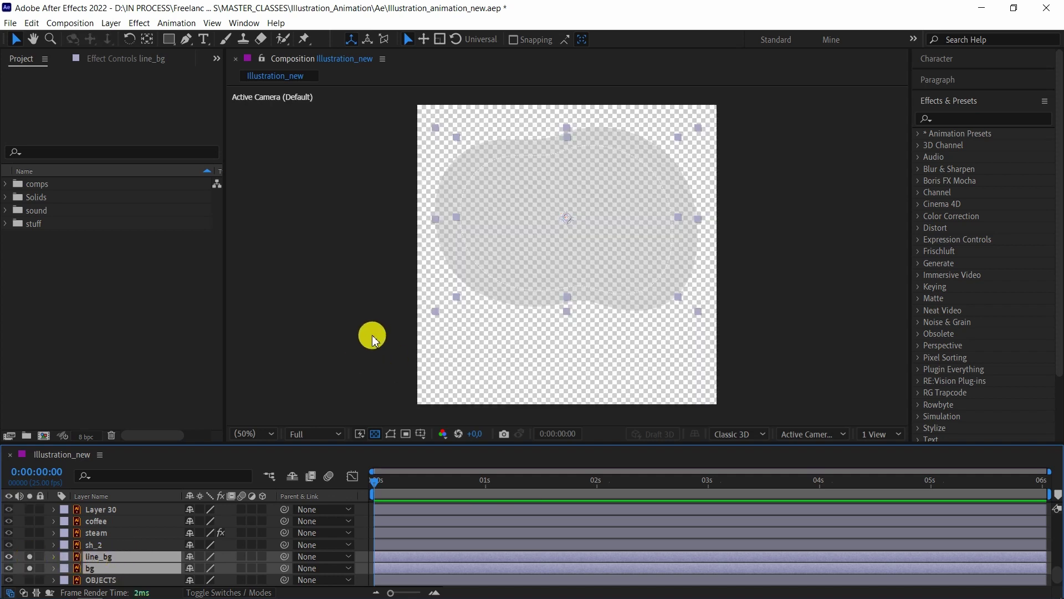
- Turn off the transparency grid to show black, then select the bg blob layer
click(375, 433)
click(366, 246)
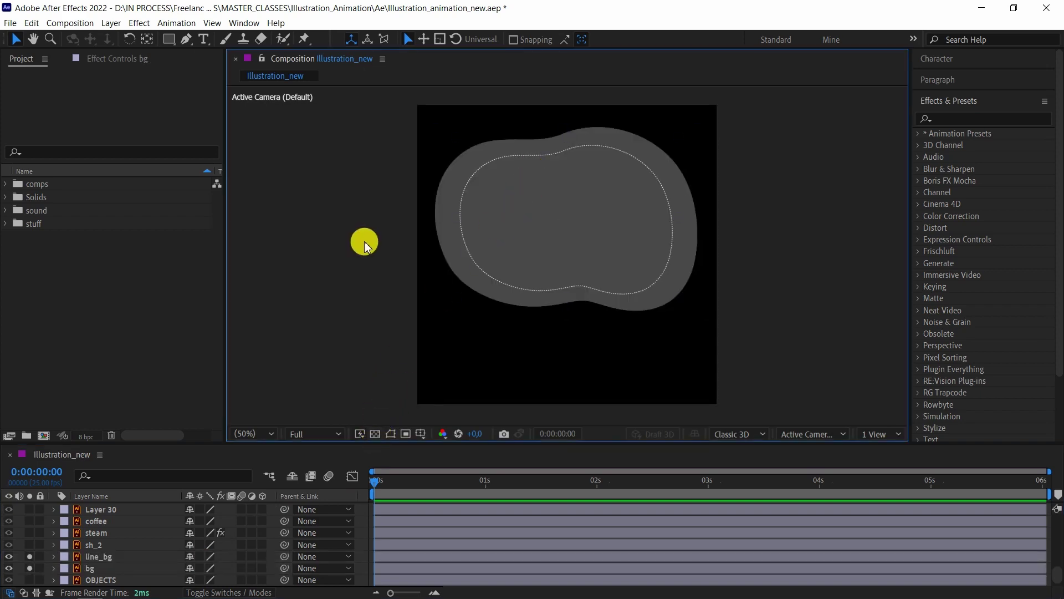
click(438, 220)
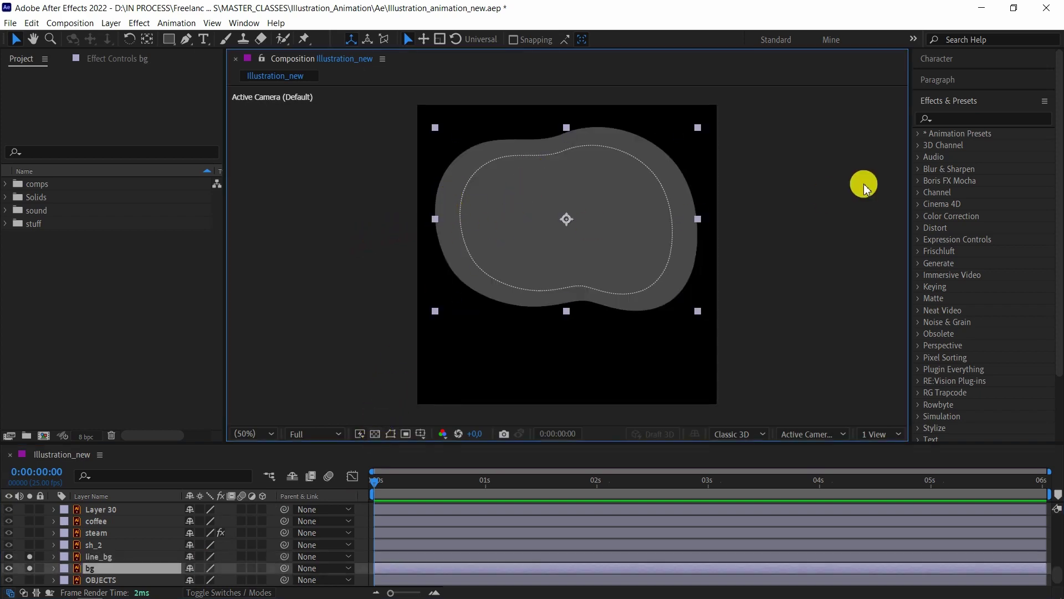
- Search the effects library for 'turb' and pick Turbulent Displace
click(942, 118)
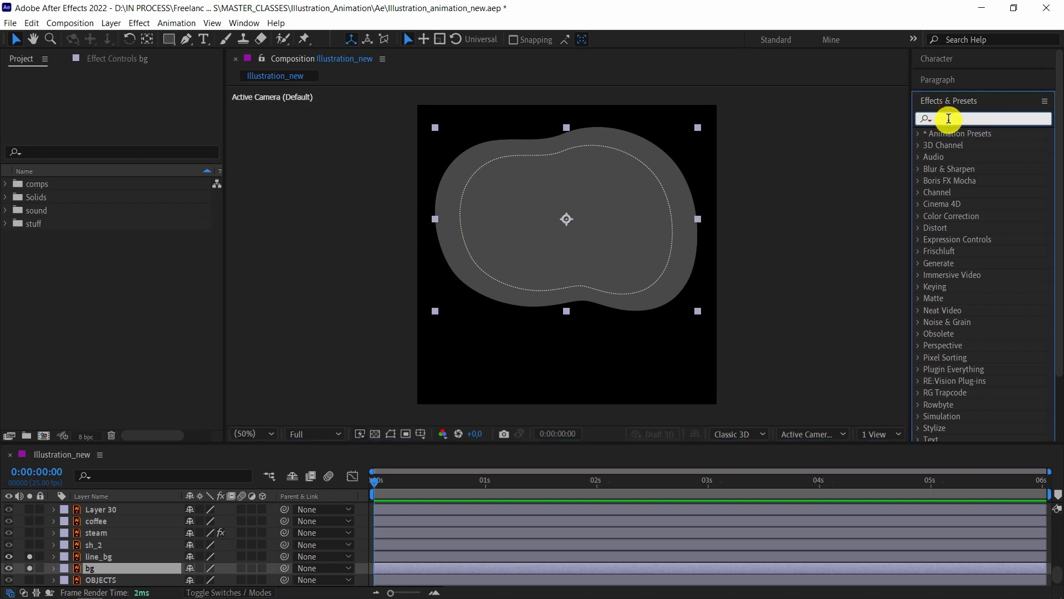
text(turb)
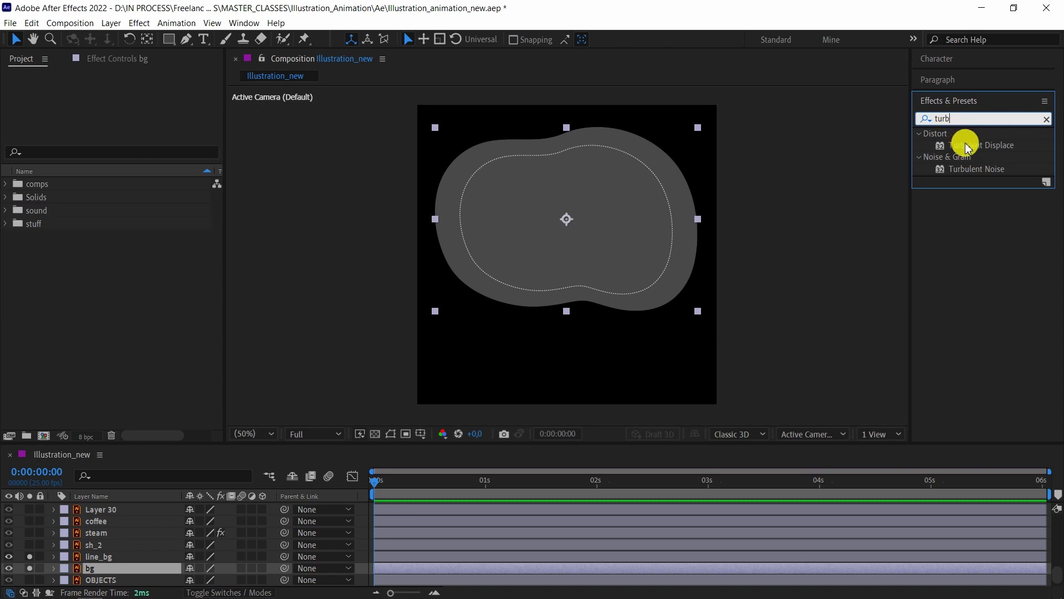
click(963, 144)
- Apply Turbulent Displace to the bg blob and toggle it to compare before and after
mouse_move(1002, 151)
mouse_down()
mouse_move(671, 152)
mouse_move(682, 143)
mouse_up()
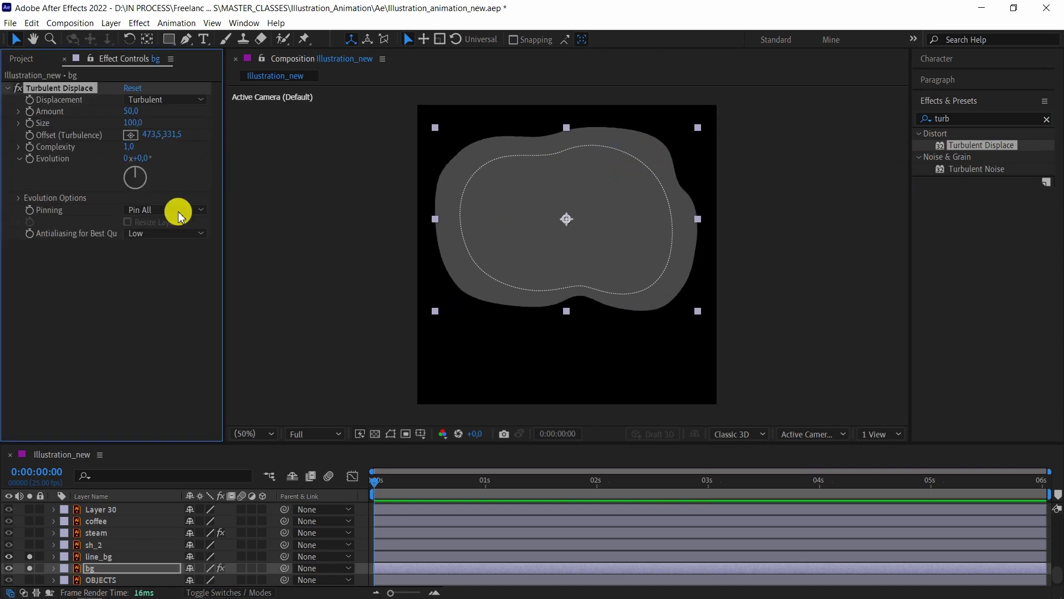
click(20, 88)
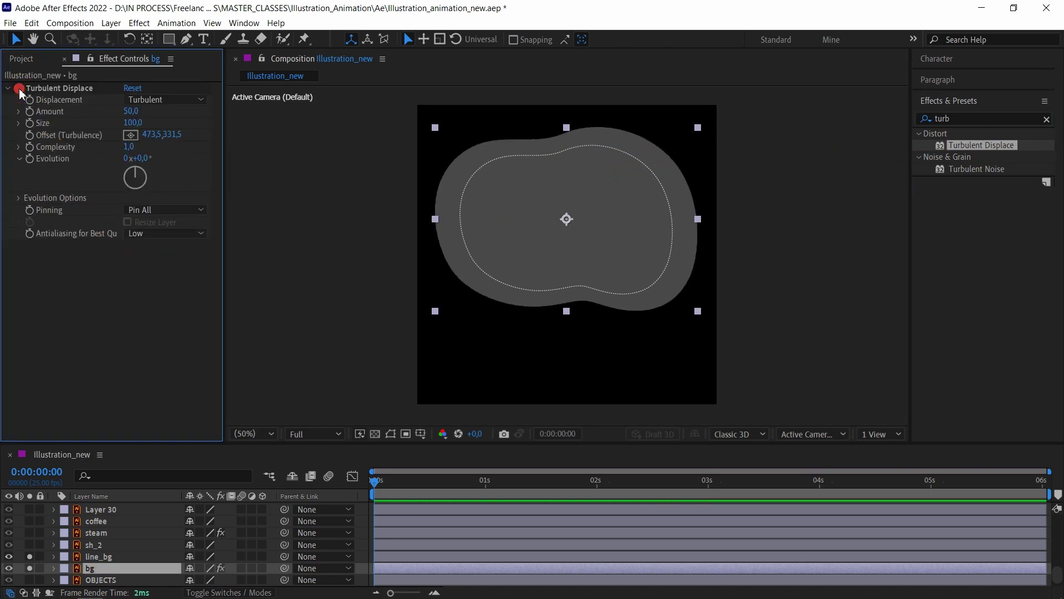
click(19, 89)
click(19, 88)
click(19, 89)
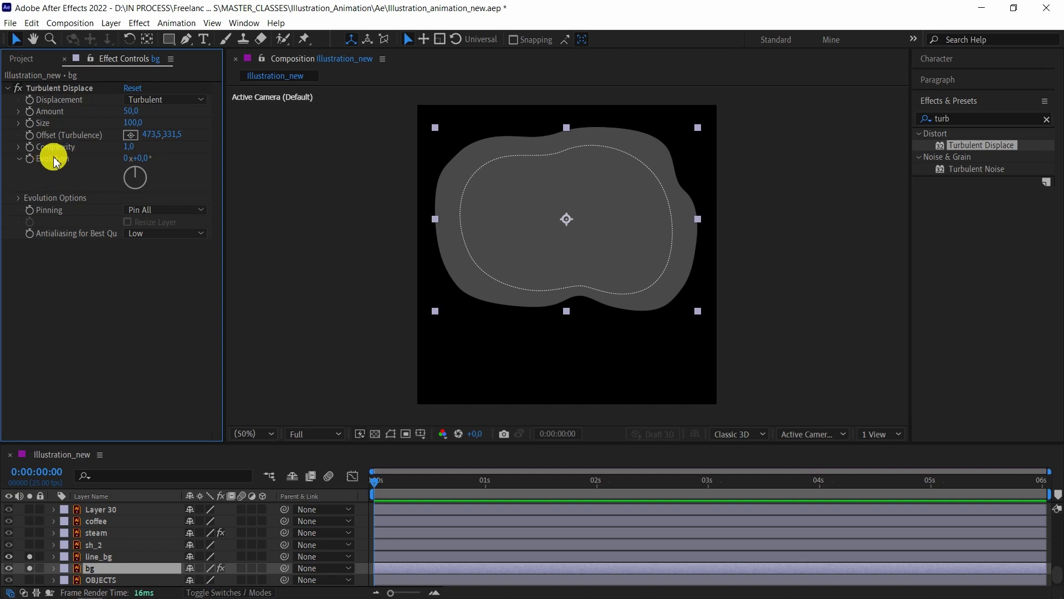
- Test the Evolution value, undo the change, and enable an expression on Evolution
mouse_move(142, 158)
mouse_down()
mouse_move(925, 272)
mouse_move(1057, 328)
mouse_up()
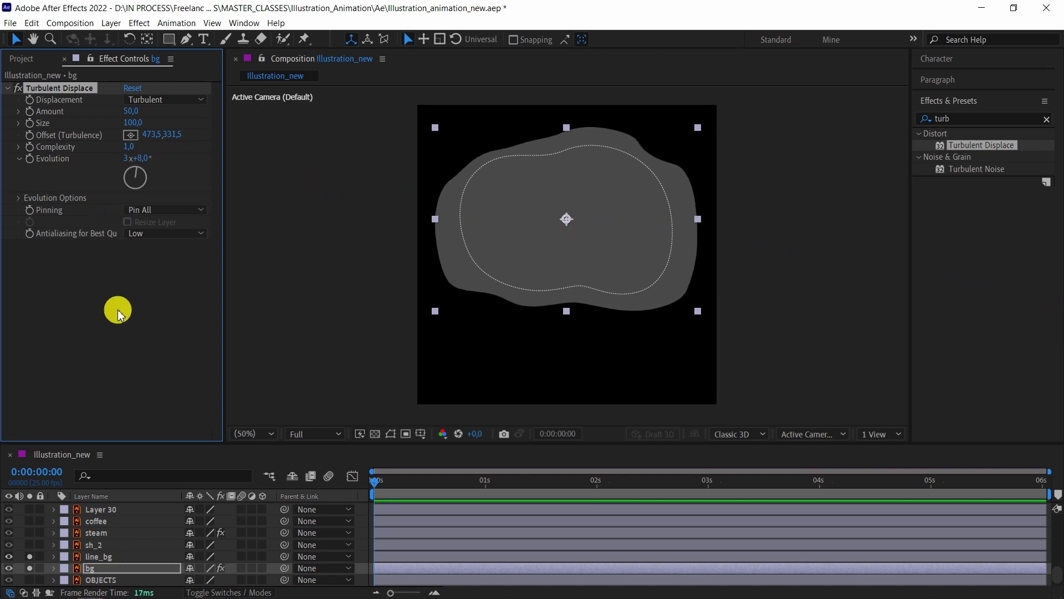
key(ctrl+z)
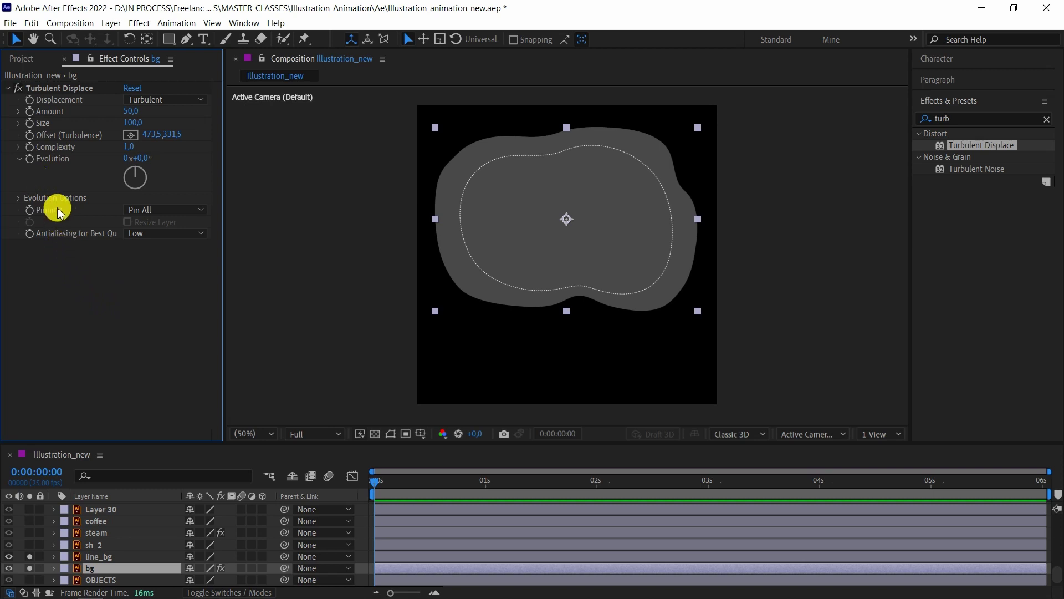
alt+click(29, 160)
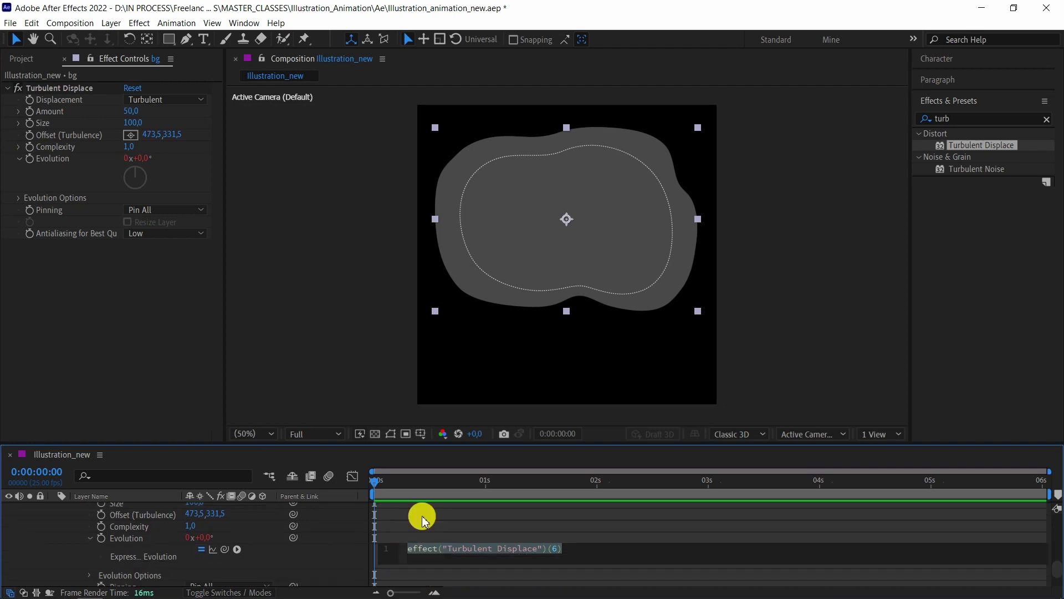
- Enter time*100 as the Evolution expression and preview the blob's wobbling edges
text(ti)
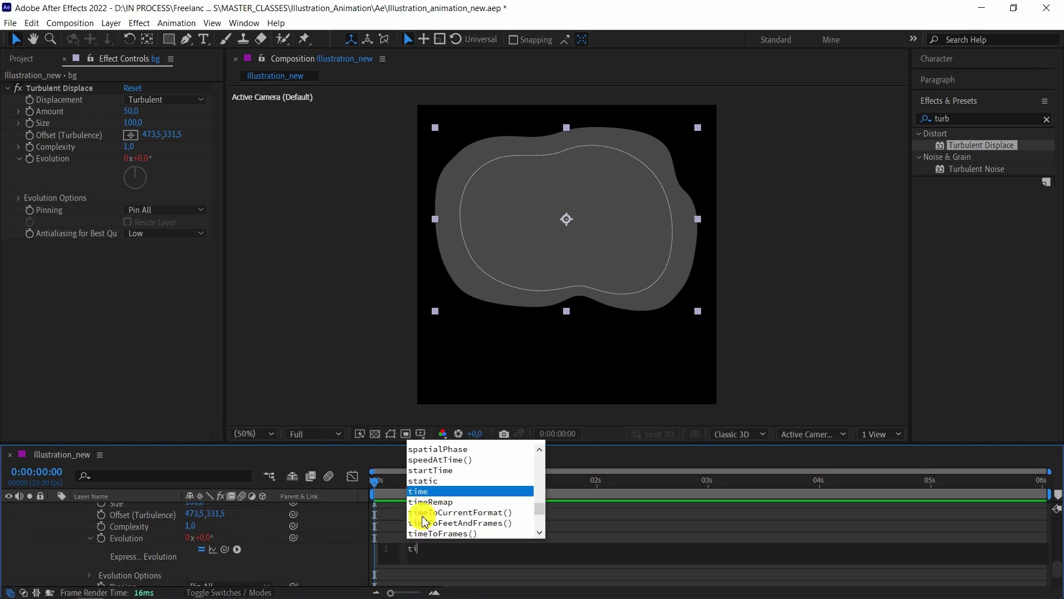
text(me*)
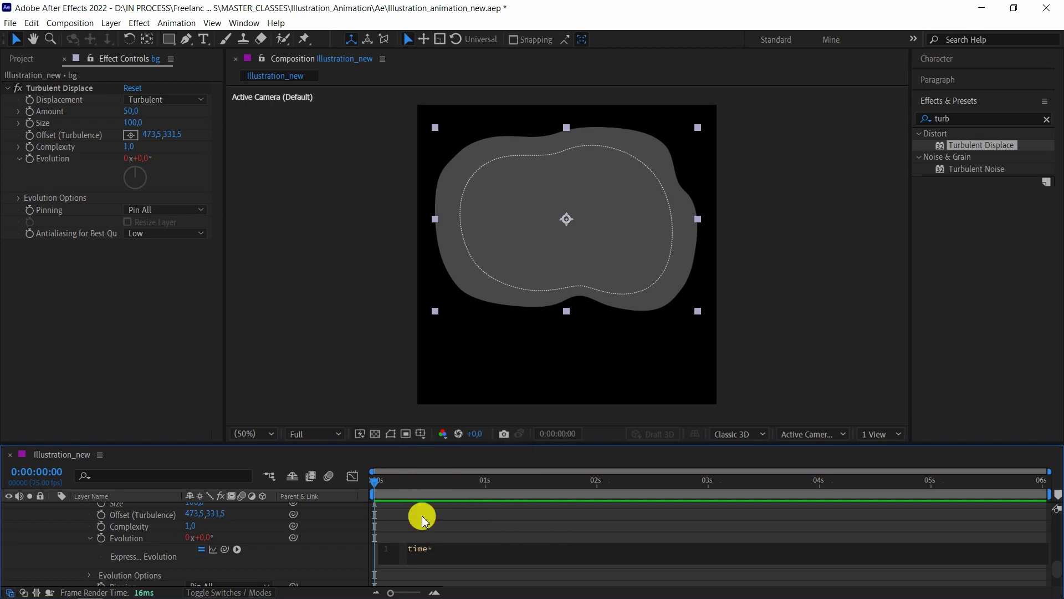
click(423, 521)
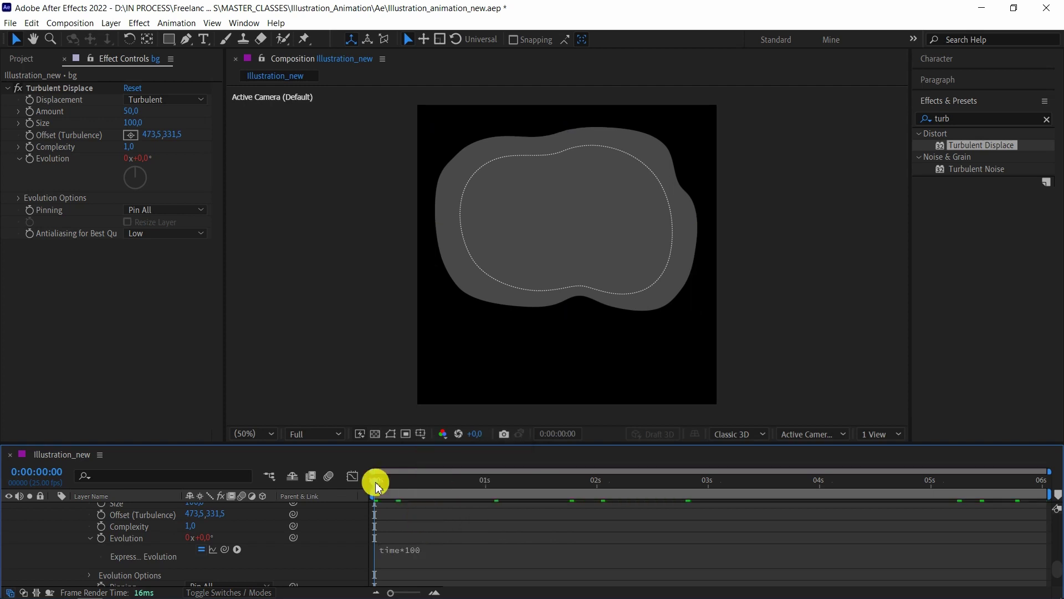
key(space)
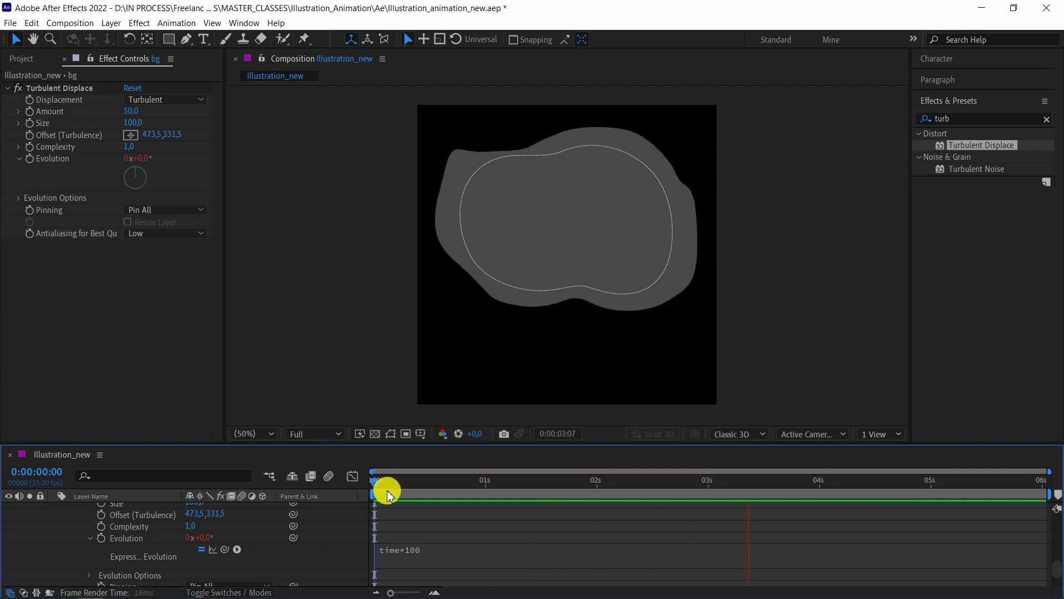
key(space)
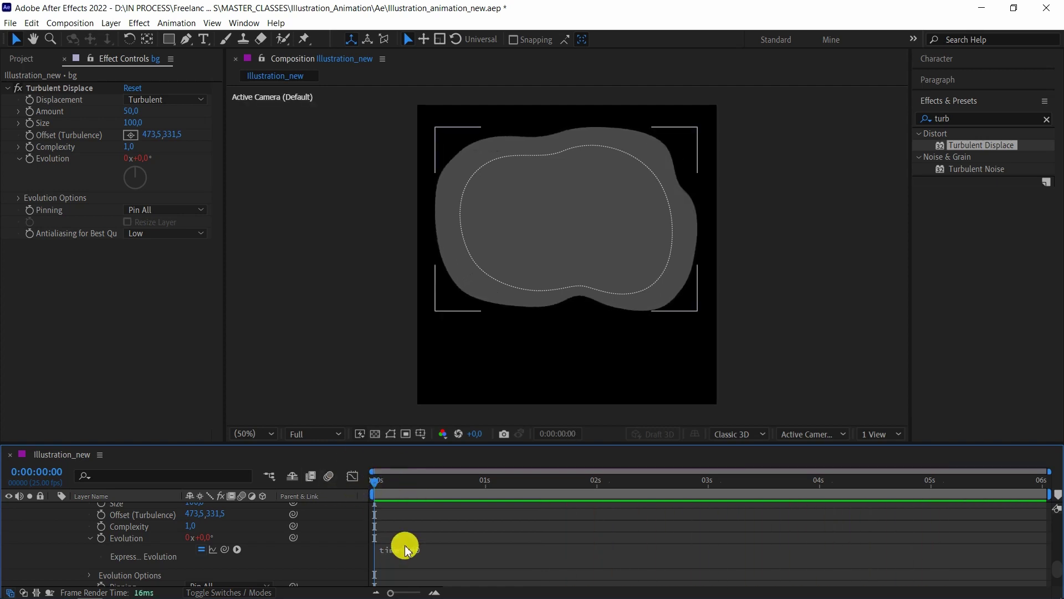
click(385, 501)
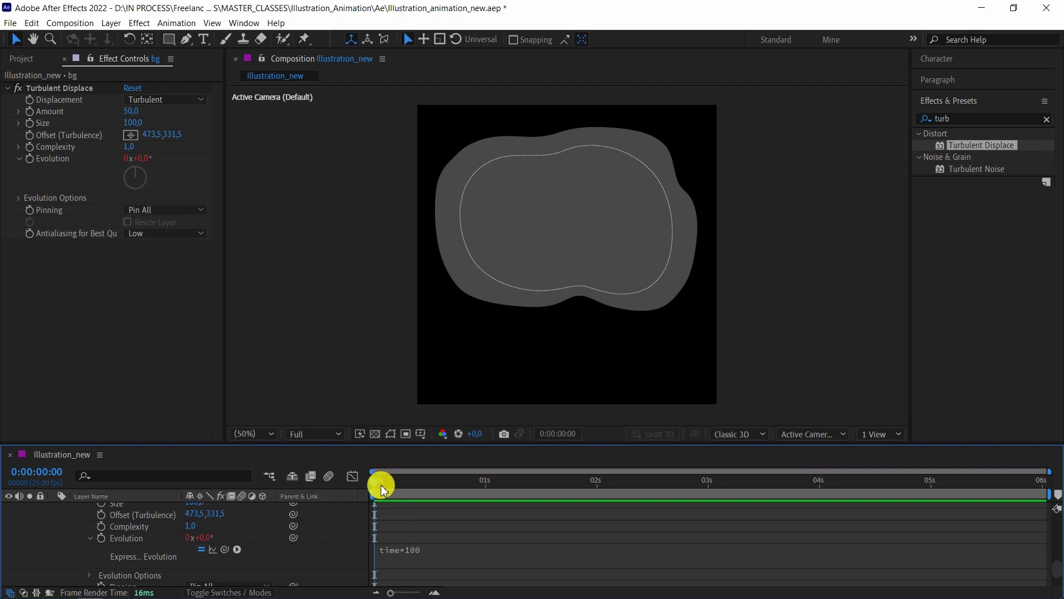
click(382, 555)
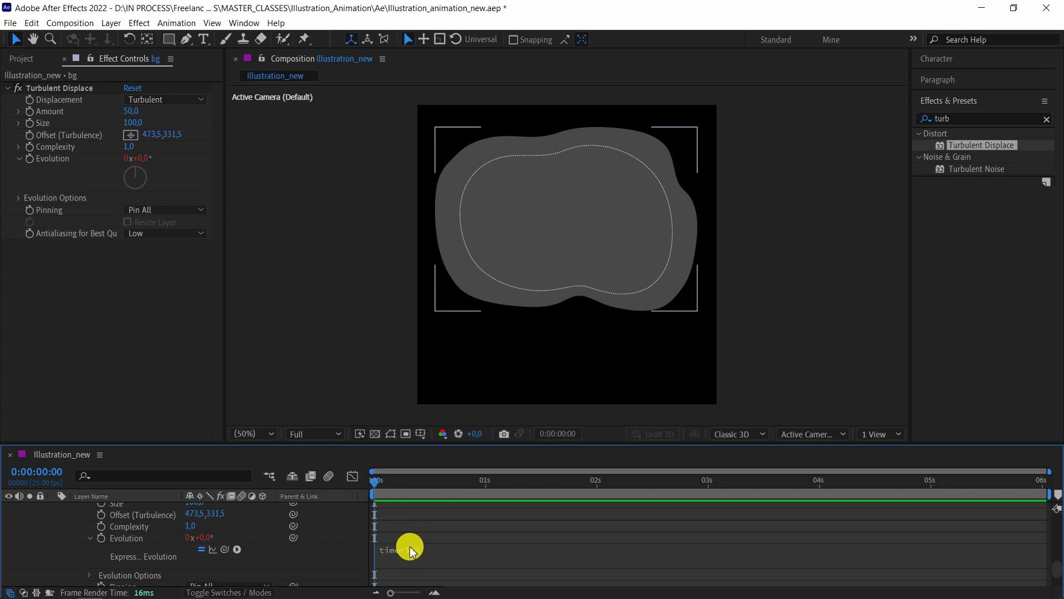
click(389, 512)
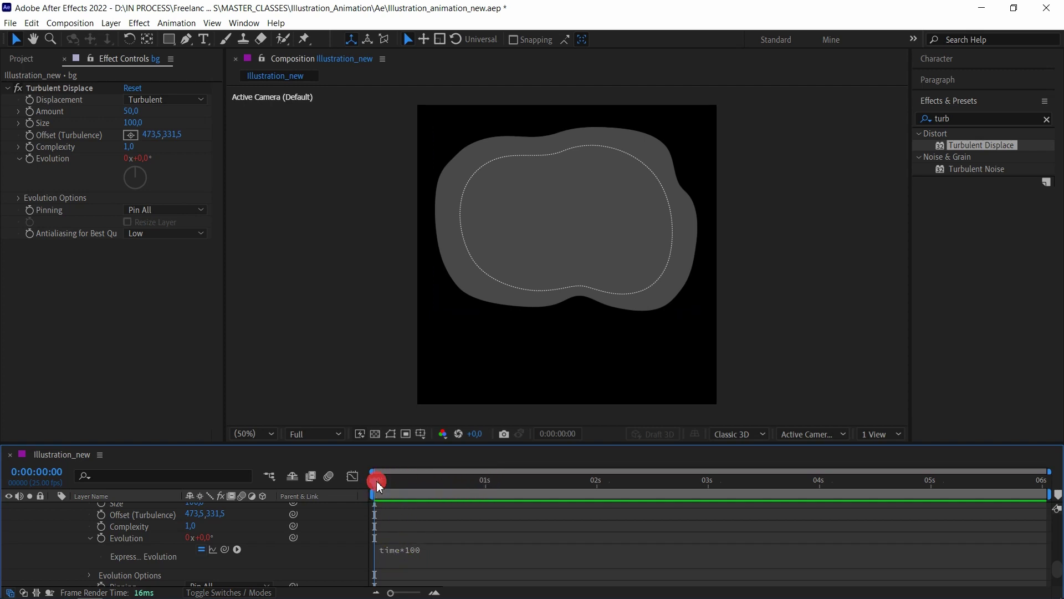
drag(377, 481, 486, 481)
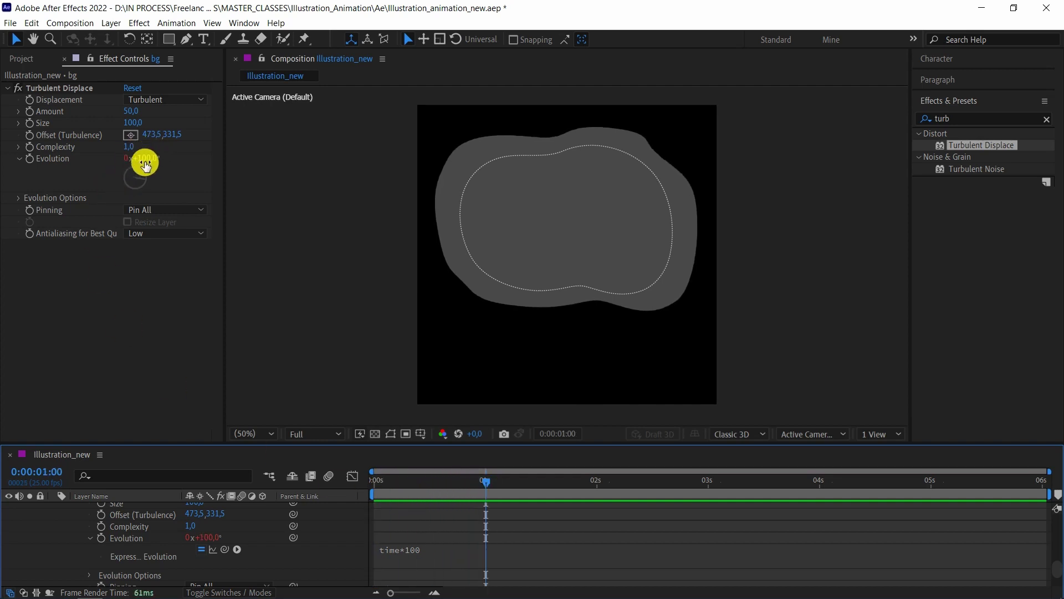
mouse_move(486, 482)
mouse_down()
mouse_move(598, 493)
mouse_move(489, 485)
mouse_up()
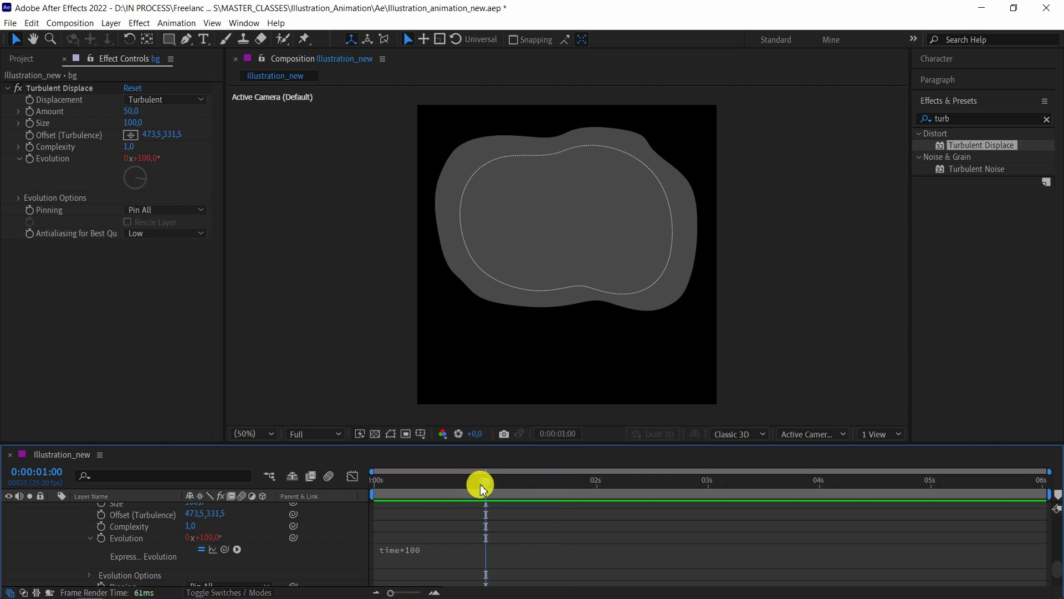
drag(499, 482, 587, 486)
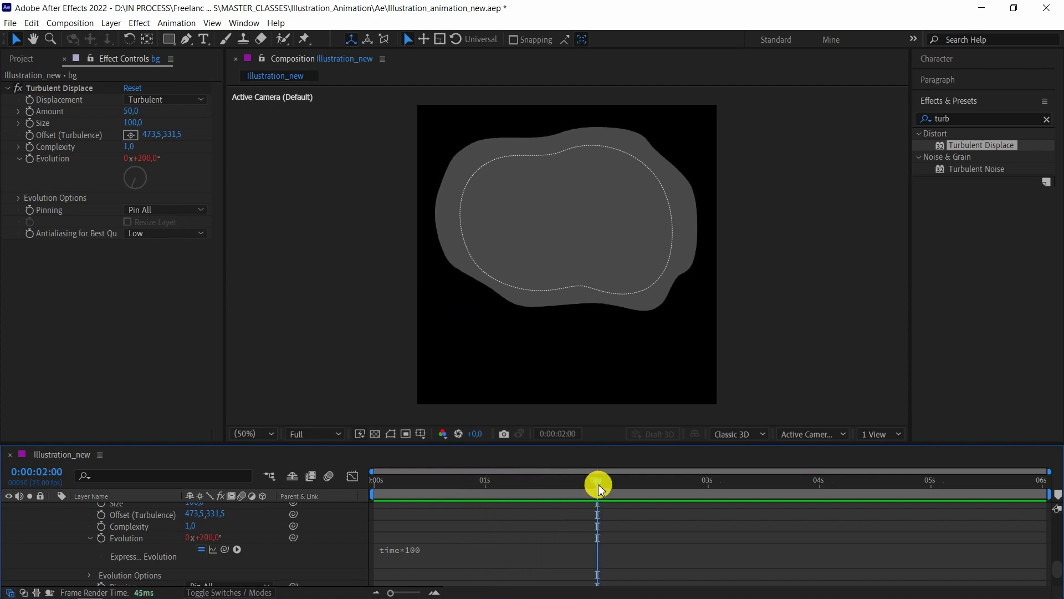
drag(605, 487, 707, 488)
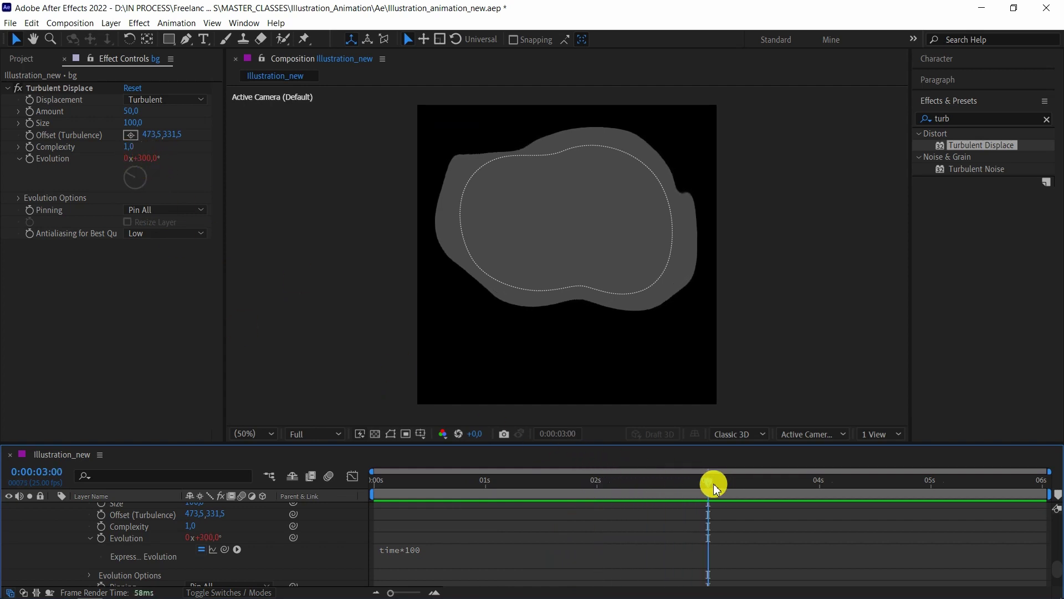
mouse_move(714, 487)
mouse_down()
mouse_move(1029, 507)
mouse_move(451, 548)
mouse_up()
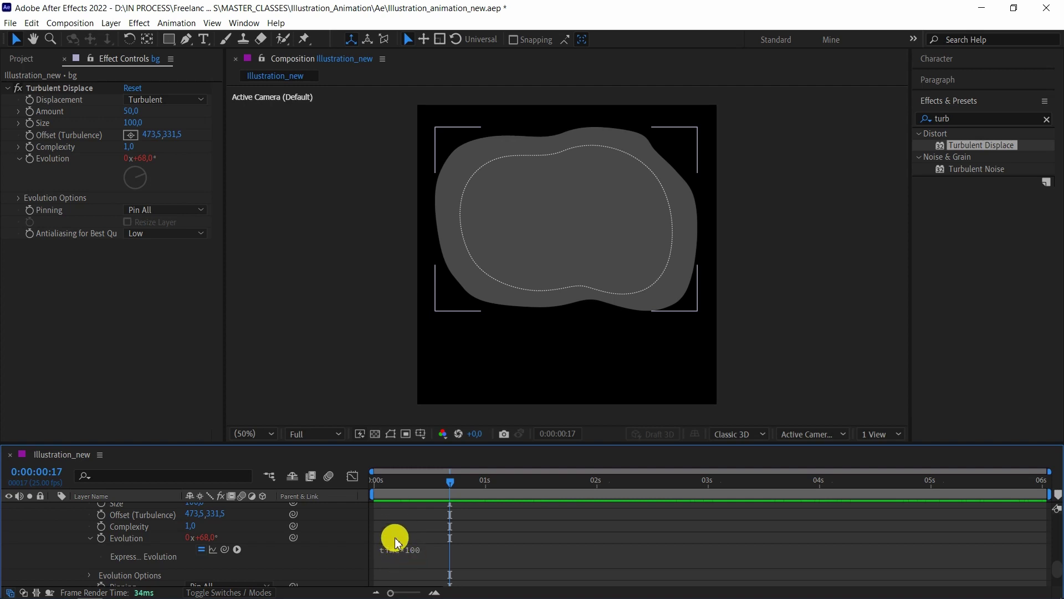
drag(389, 480, 372, 480)
- Convert line_bg into a line_bg Outlines shape layer with Create Shapes from Vector Layer
scroll(120, 534, up, 2)
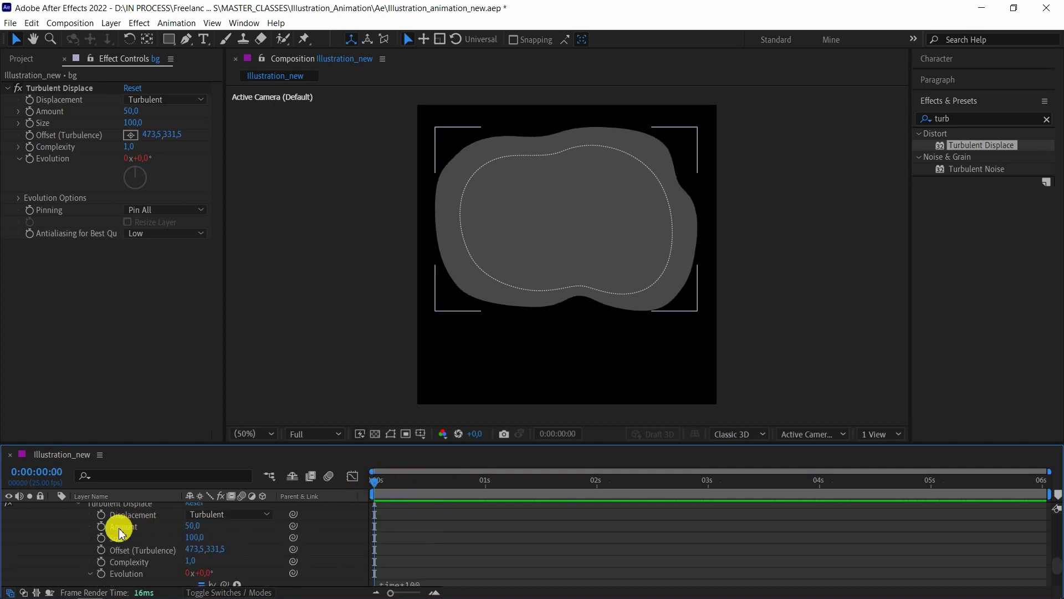
scroll(117, 526, up, 2)
click(90, 510)
scroll(53, 515, up, 2)
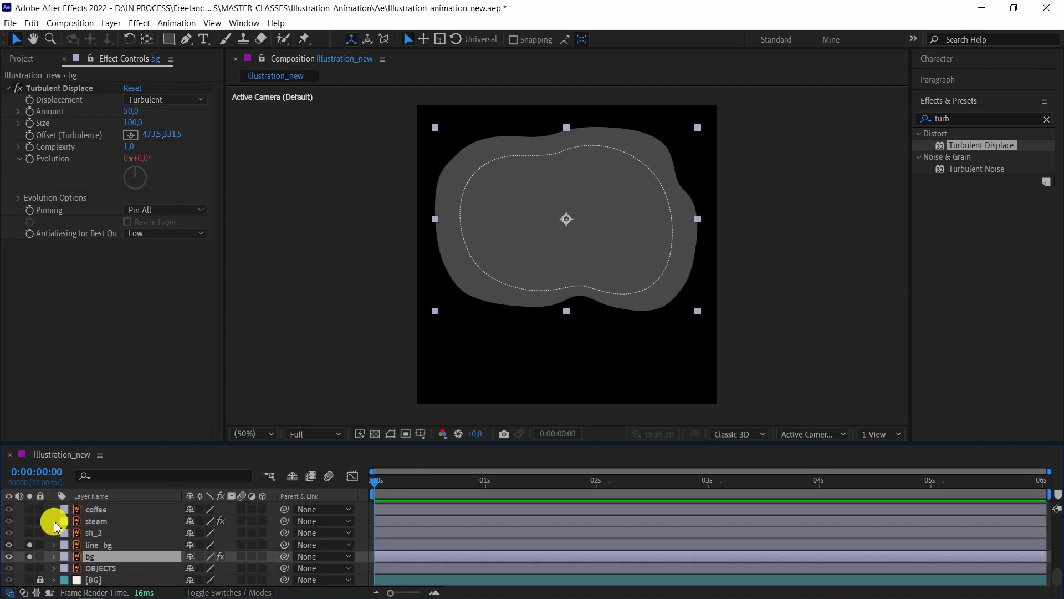
click(116, 546)
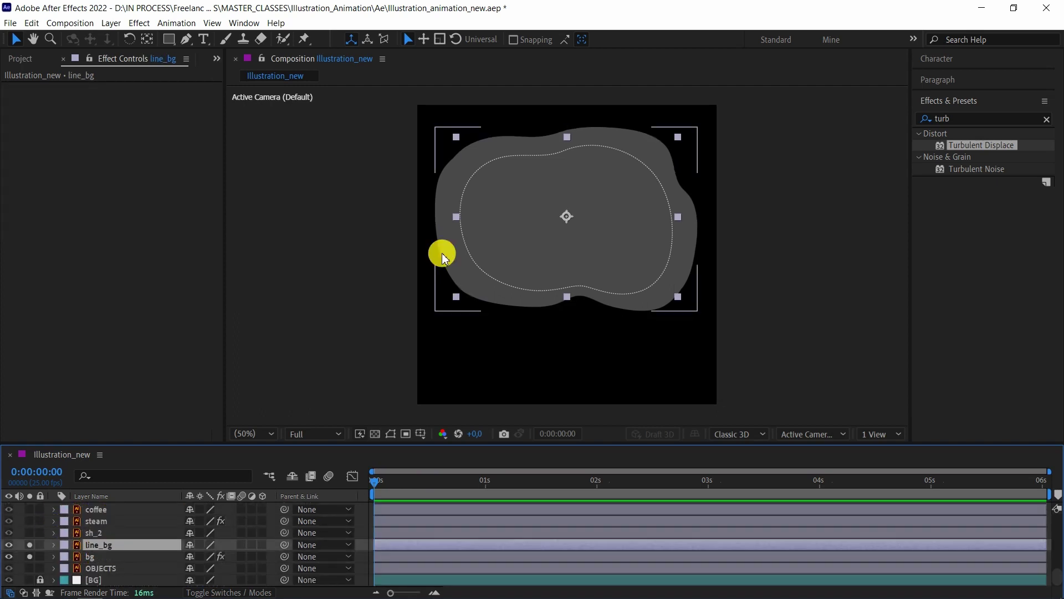
scroll(491, 310, up, 4)
key(v)
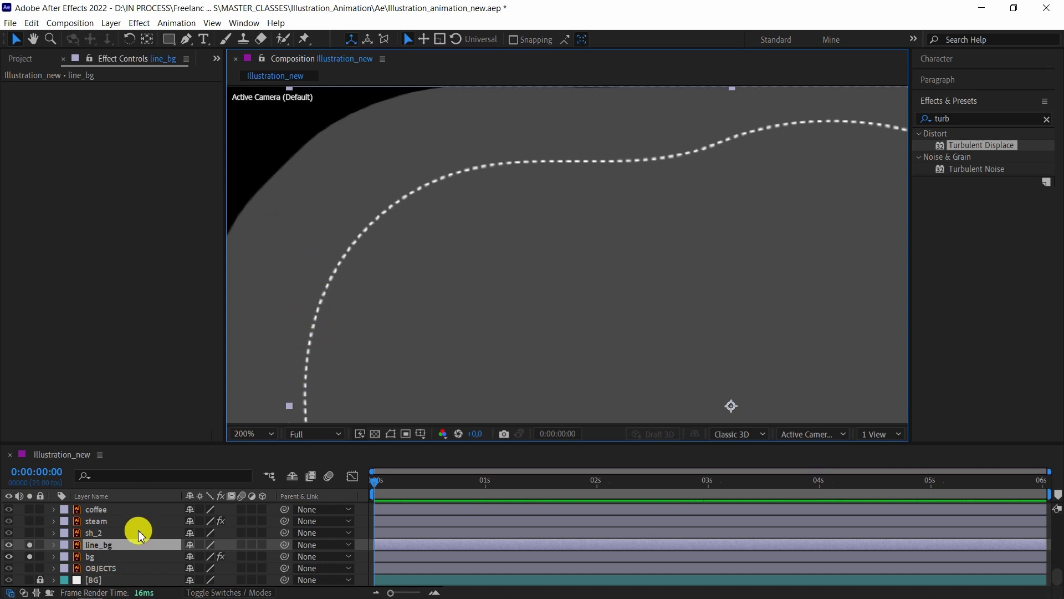
click(138, 548)
right_click(139, 553)
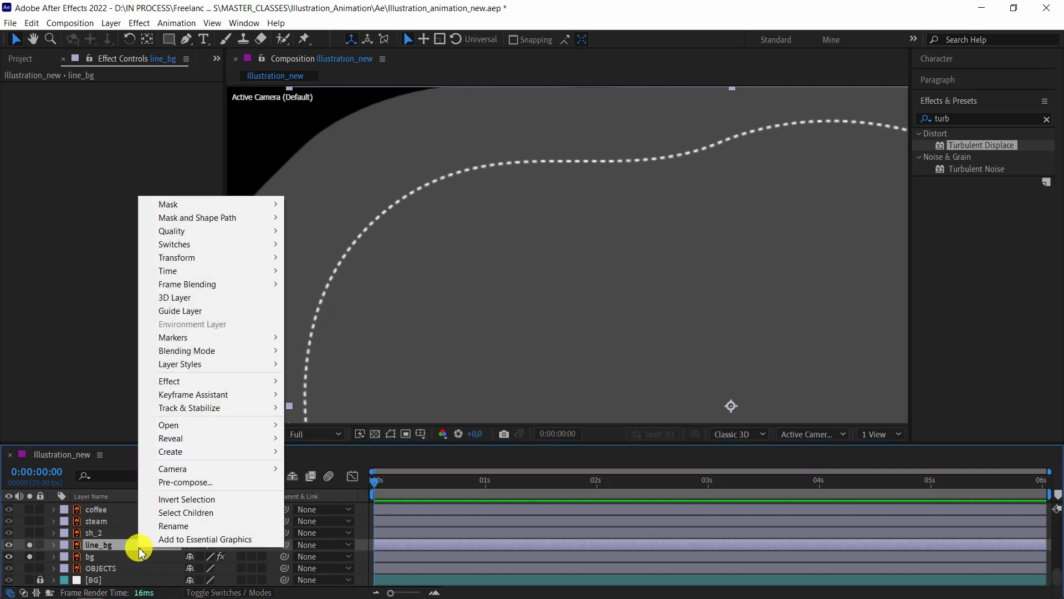
mouse_move(254, 461)
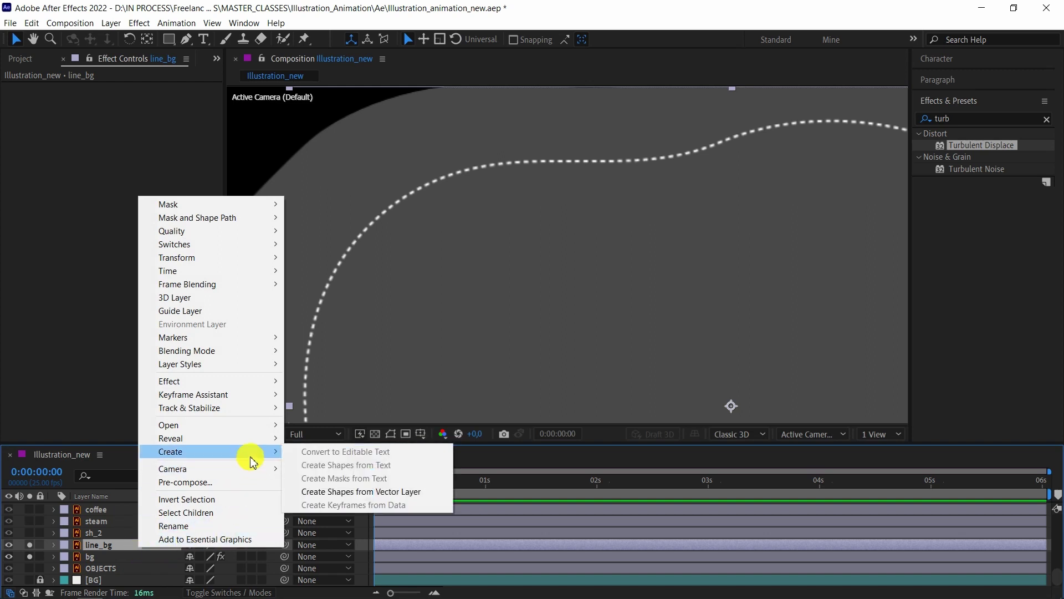
click(437, 498)
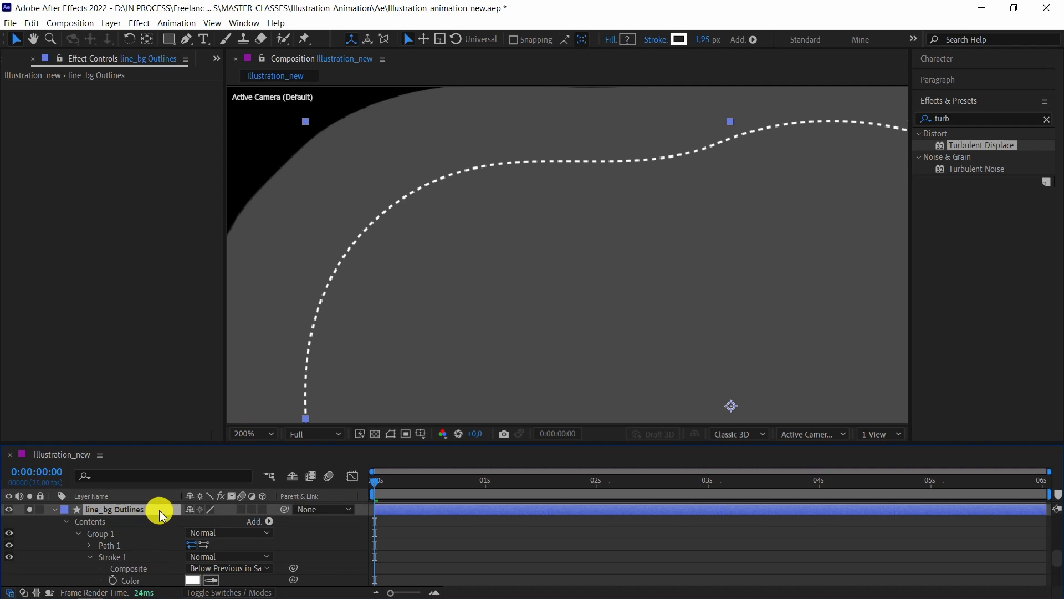
- Collapse the new shape layer's contents and hide the original line_bg layer
click(54, 509)
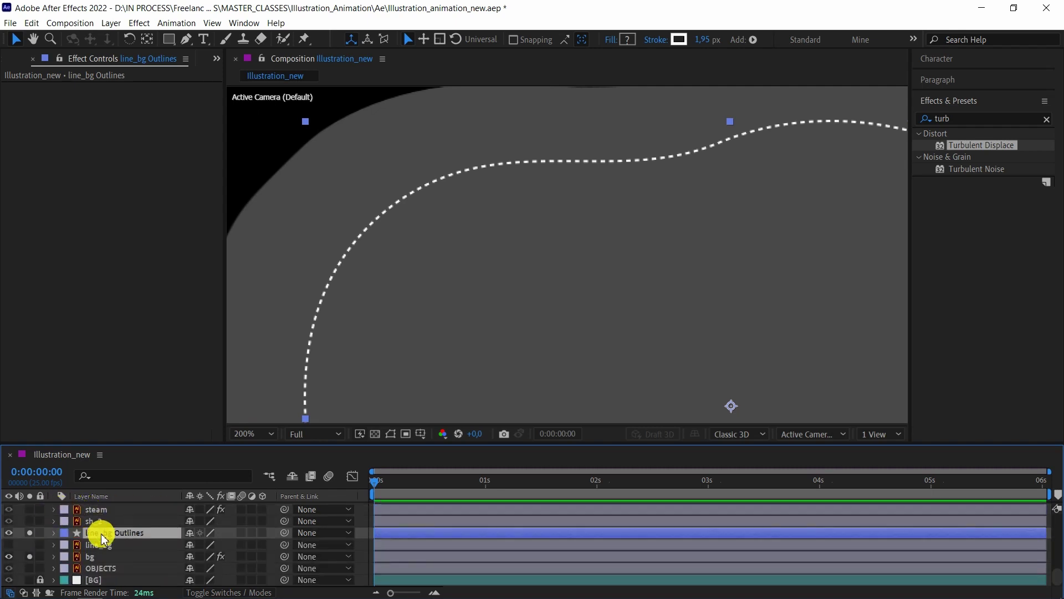
click(132, 544)
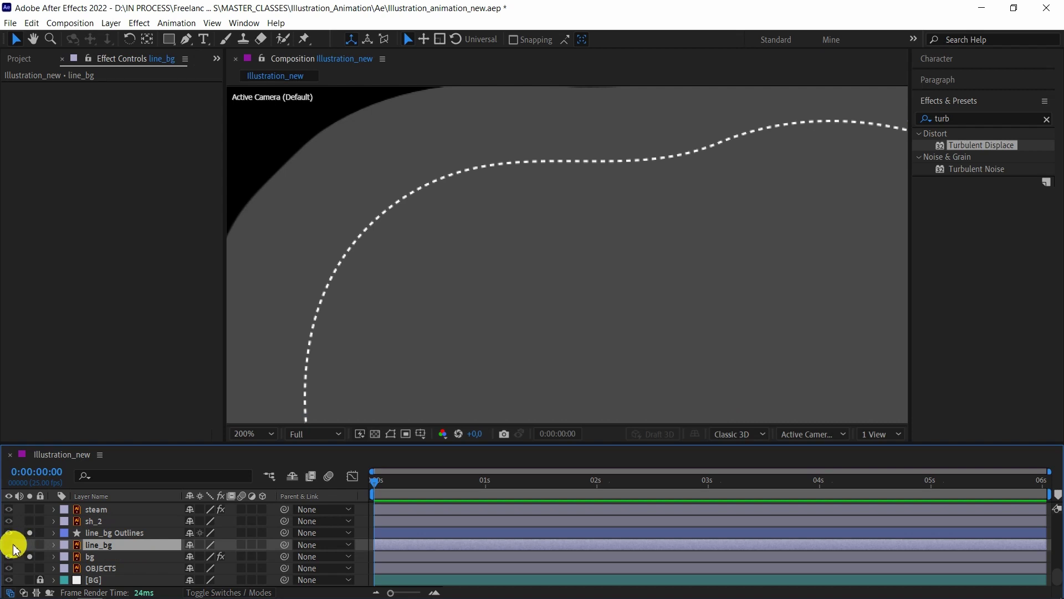
click(11, 545)
click(130, 532)
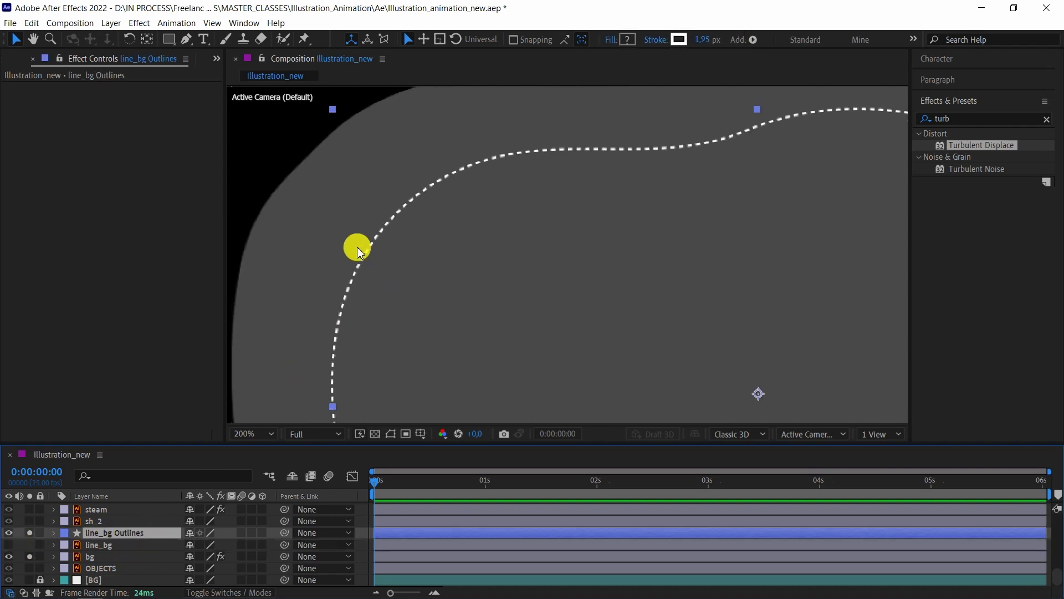
- Expand line_bg Outlines to its stroke dashes (dash 3.9, gap 3.9) and enlarge the timeline
scroll(499, 256, down, 1)
scroll(527, 264, down, 1)
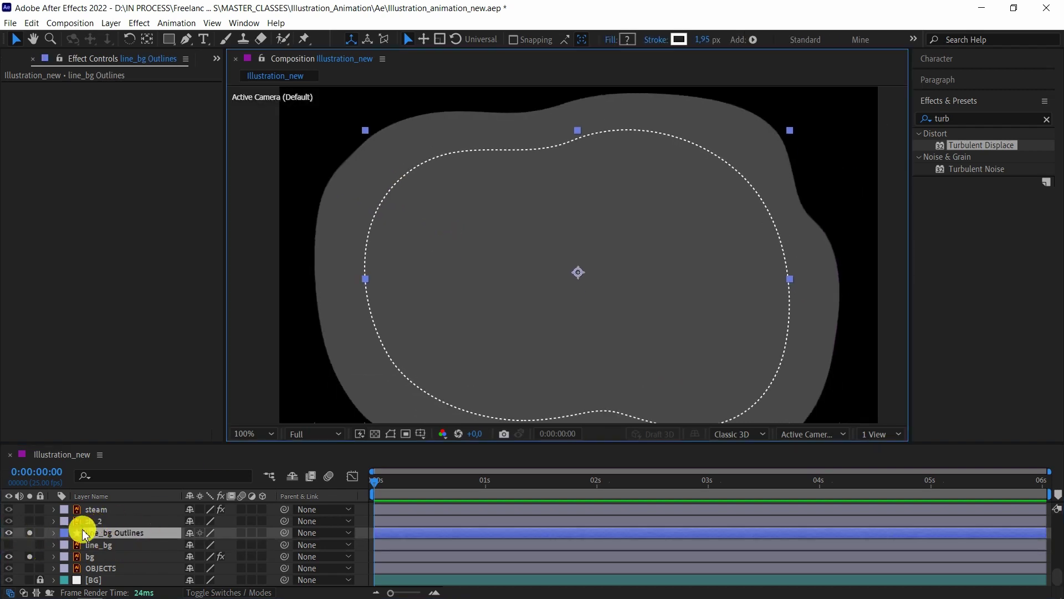
click(53, 532)
scroll(74, 538, down, 3)
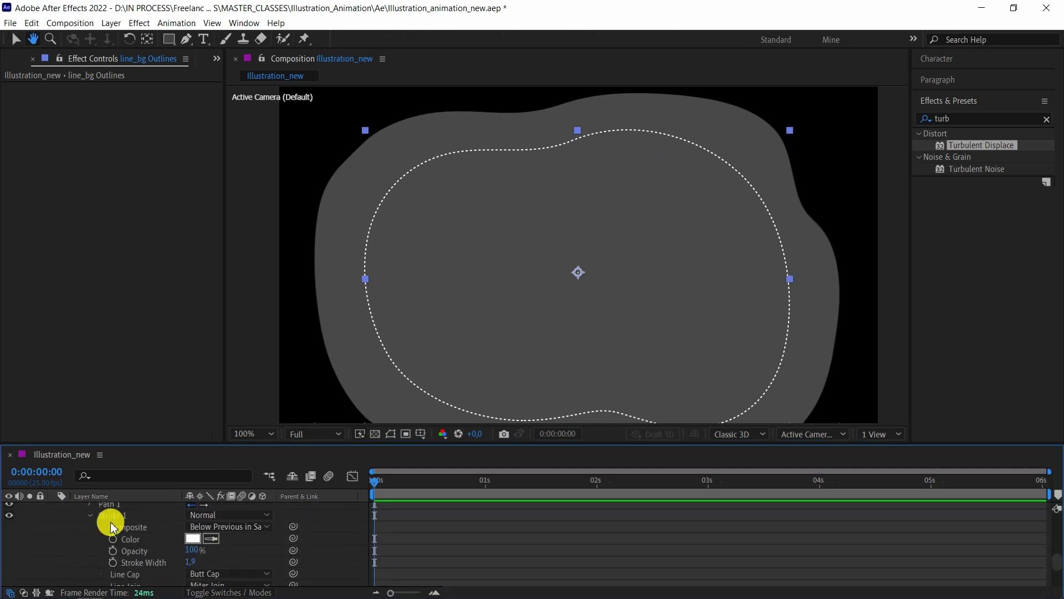
key(v)
scroll(90, 521, up, 3)
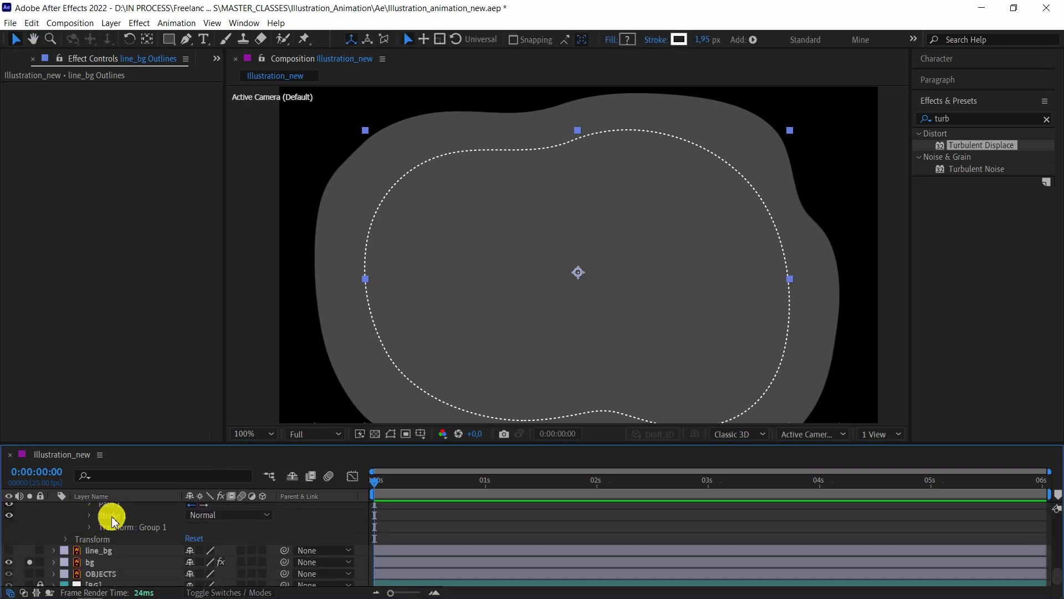
scroll(86, 516, down, 3)
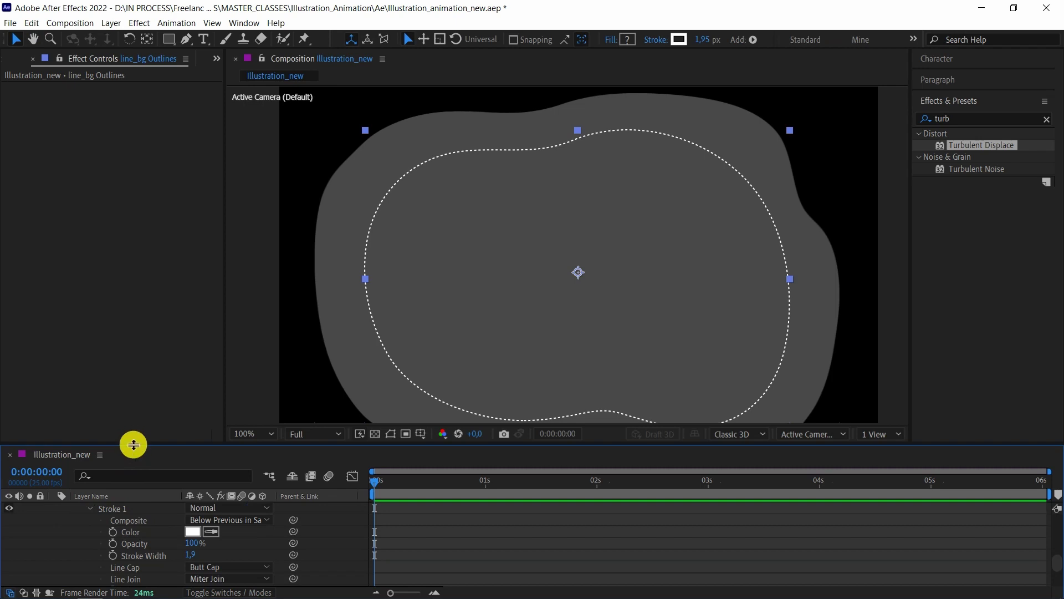
drag(133, 444, 135, 339)
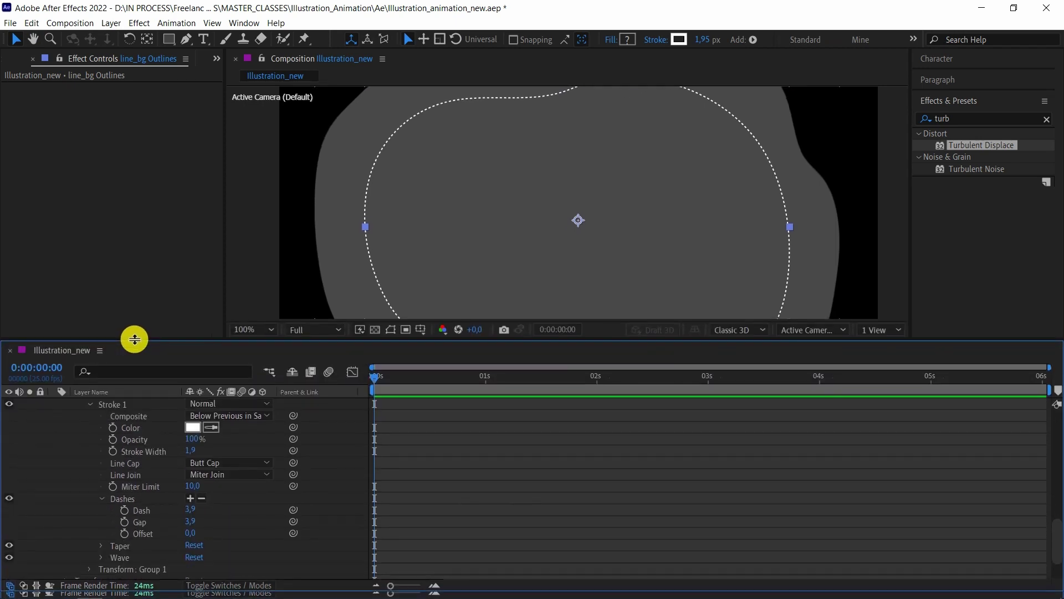
scroll(133, 429, up, 2)
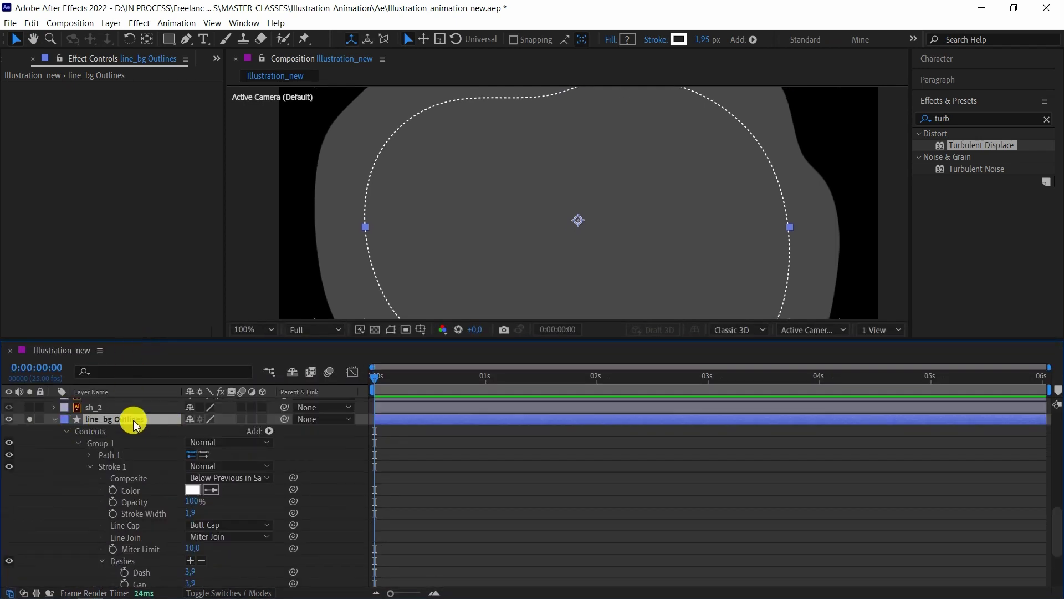
click(113, 466)
scroll(140, 535, down, 2)
scroll(423, 218, up, 2)
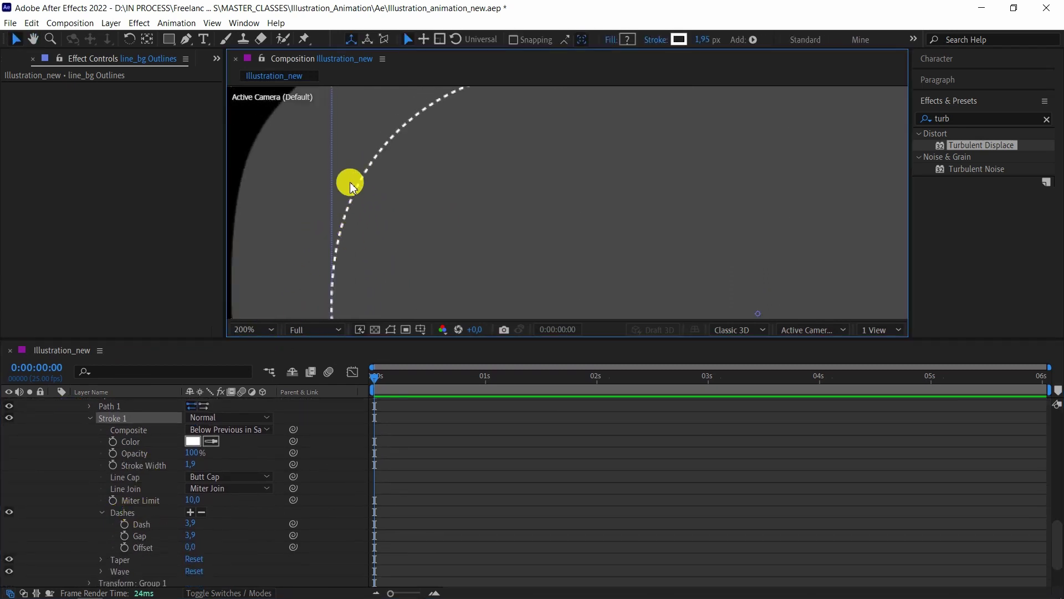
scroll(416, 183, right, 3)
scroll(422, 205, up, 3)
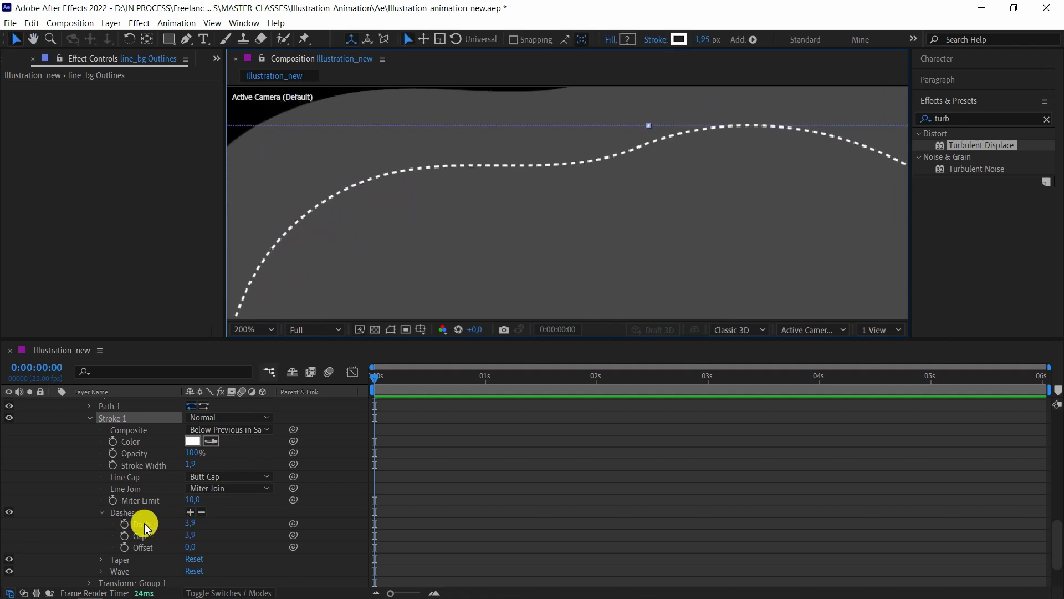
mouse_move(189, 527)
mouse_down()
mouse_move(238, 523)
mouse_move(209, 527)
mouse_up()
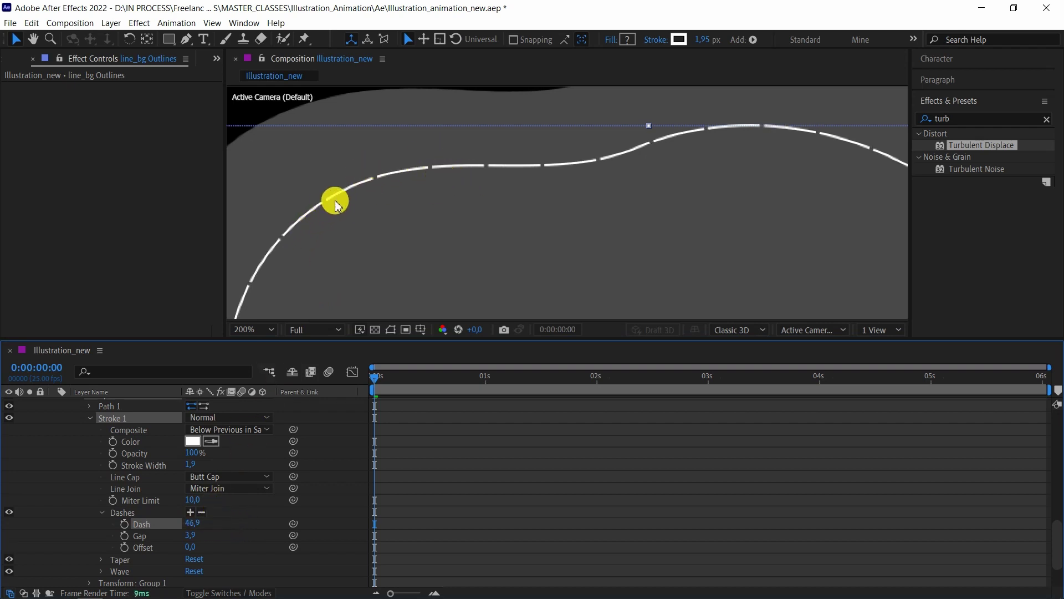
drag(190, 537, 216, 536)
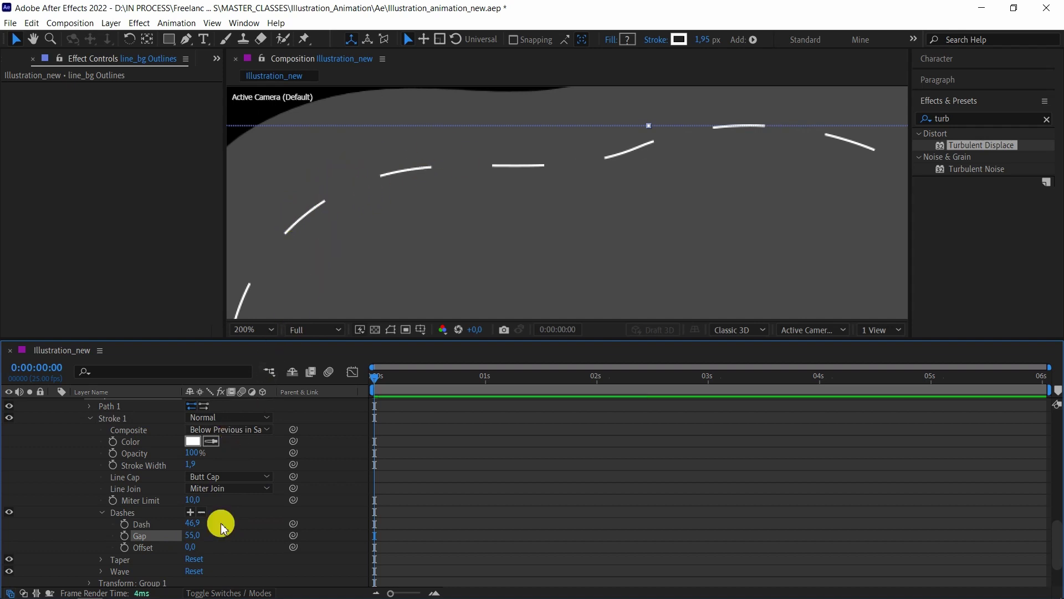
key(ctrl+z)
key(ctrl+z)
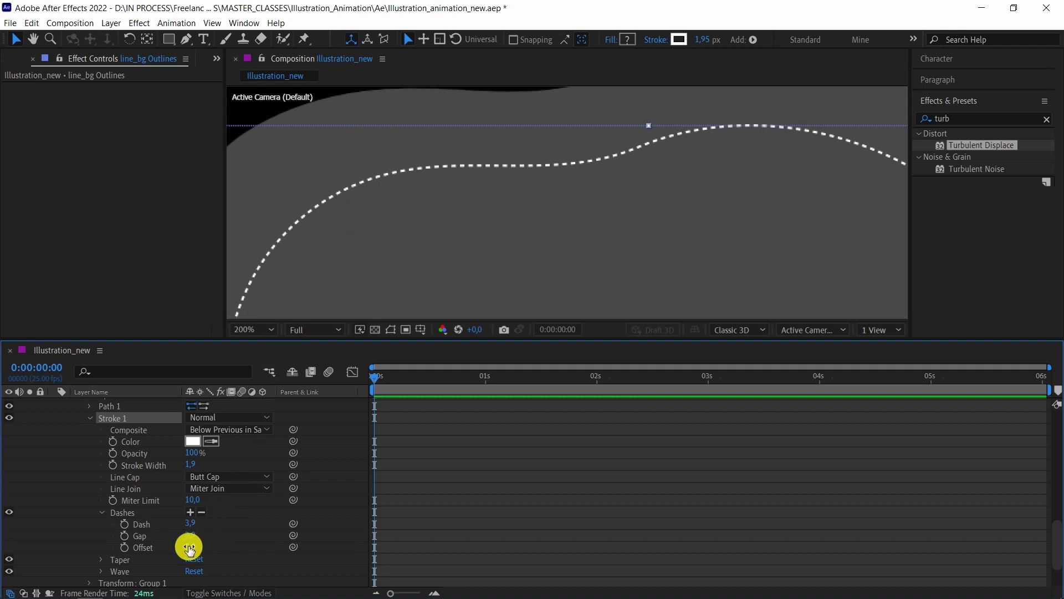
drag(189, 549, 173, 552)
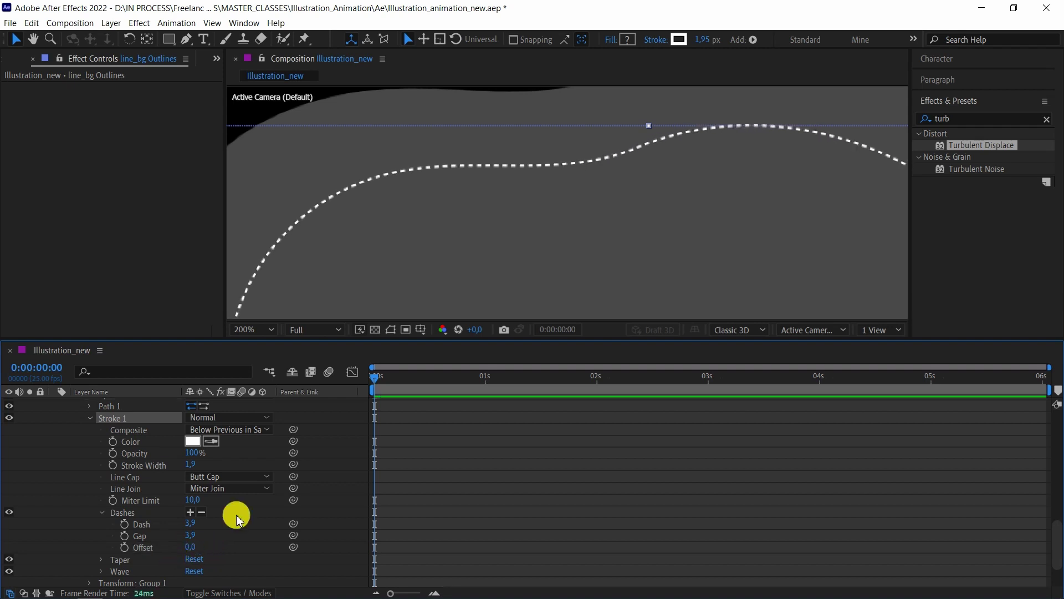
- Add a time*50 expression to the dash Offset and preview it
alt+click(124, 548)
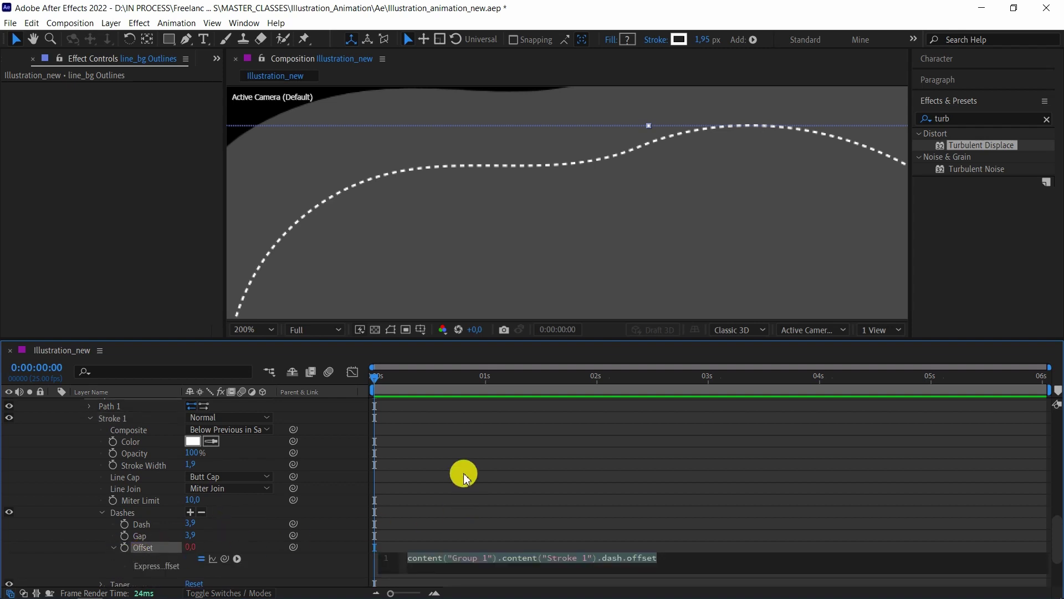
text(time*)
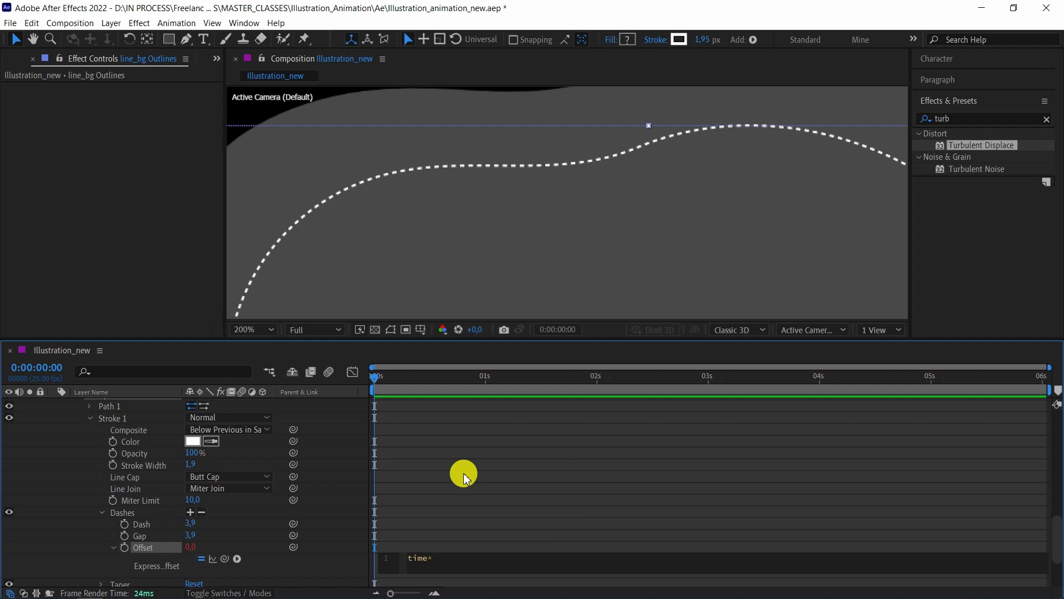
click(465, 477)
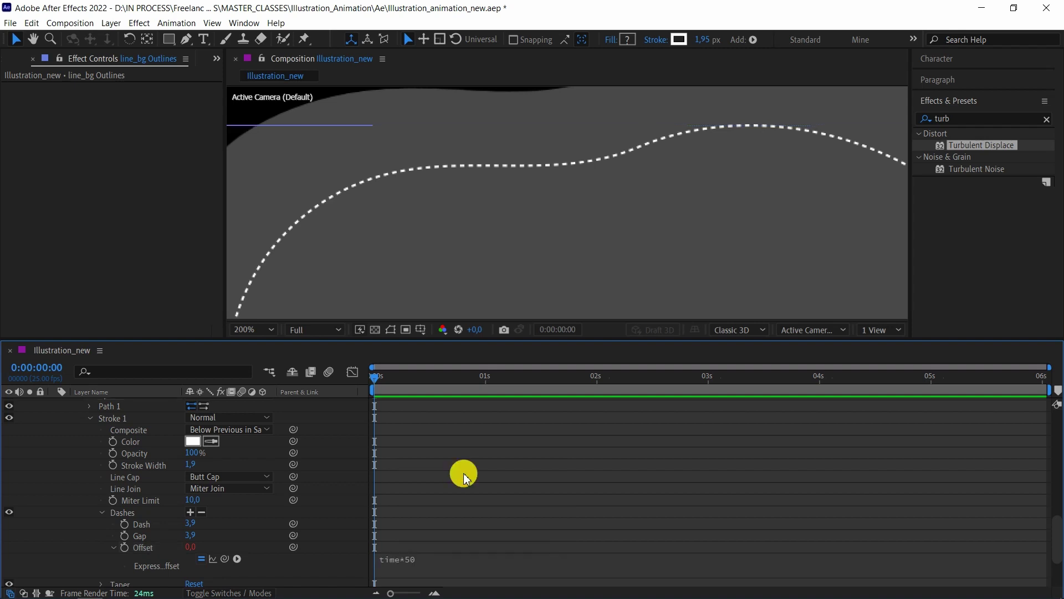
click(380, 377)
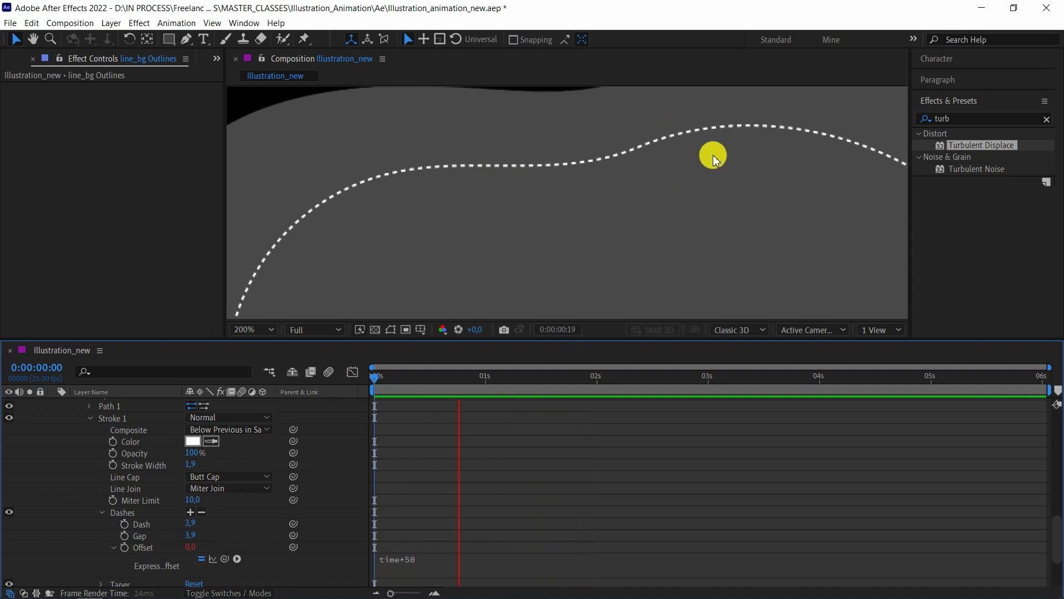
click(364, 381)
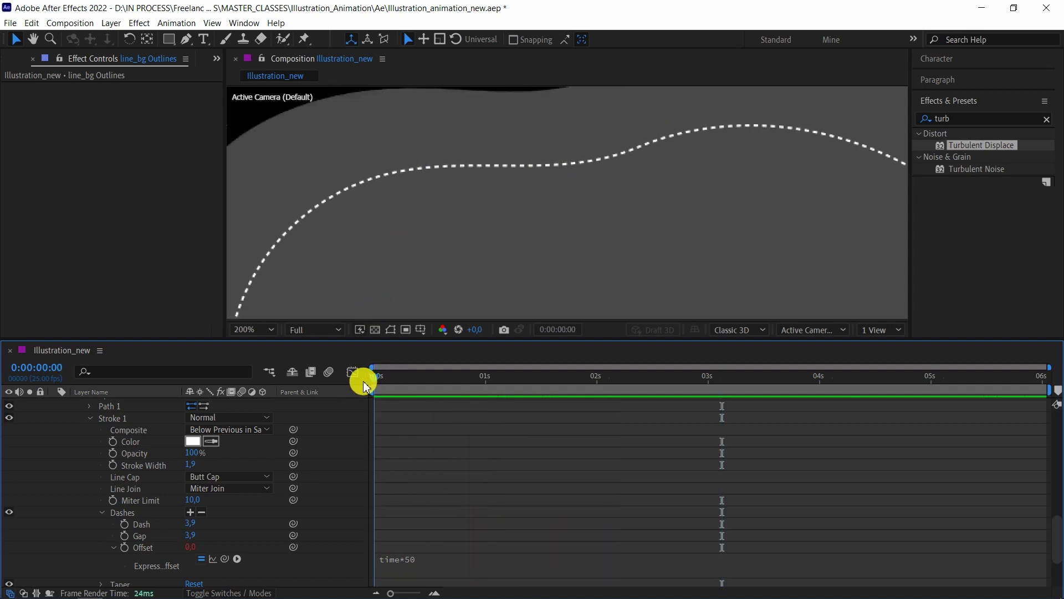
- Change the Offset expression to time*-25 and preview the crawling dashes
click(400, 561)
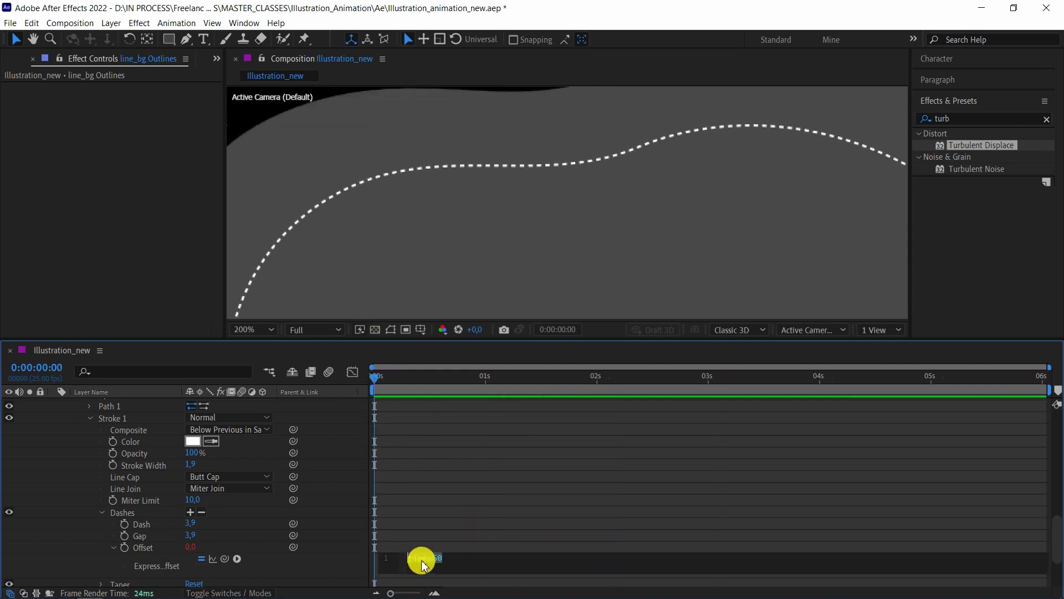
key(BackSpace)
key(BackSpace)
text(0)
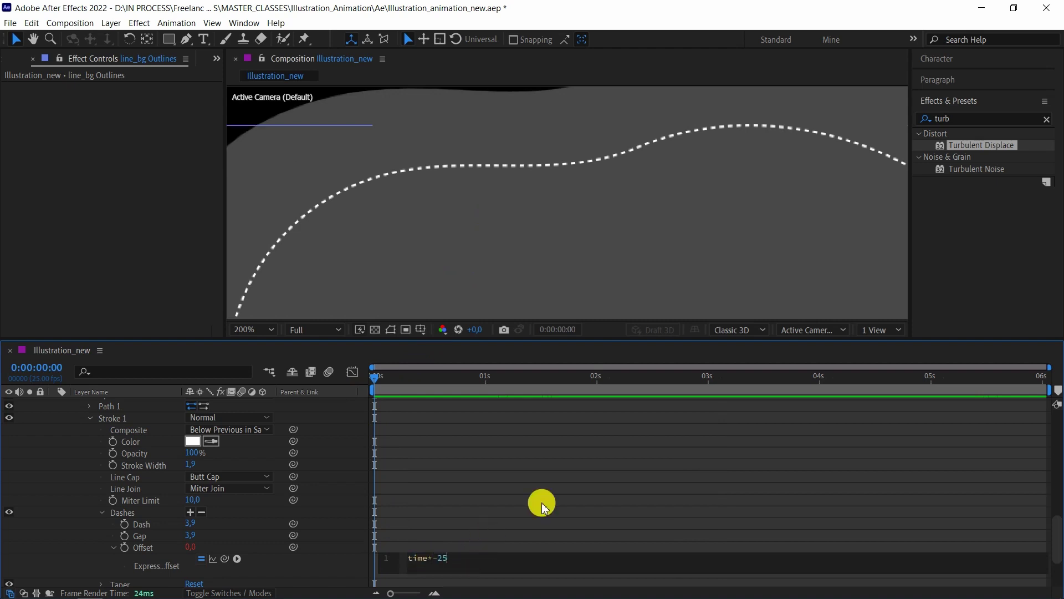
drag(428, 559, 447, 560)
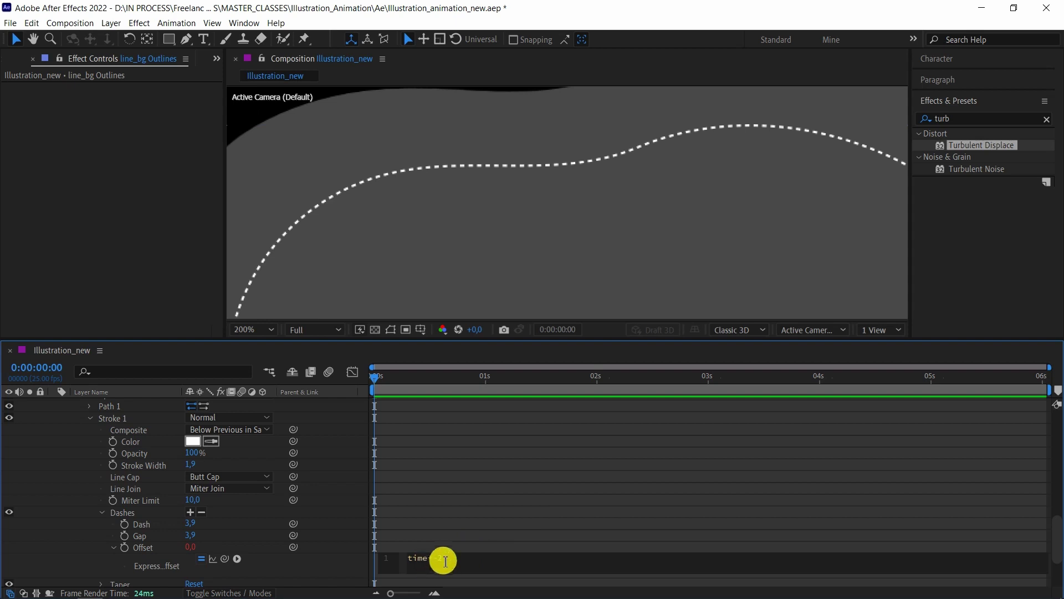
click(433, 558)
text(*25)
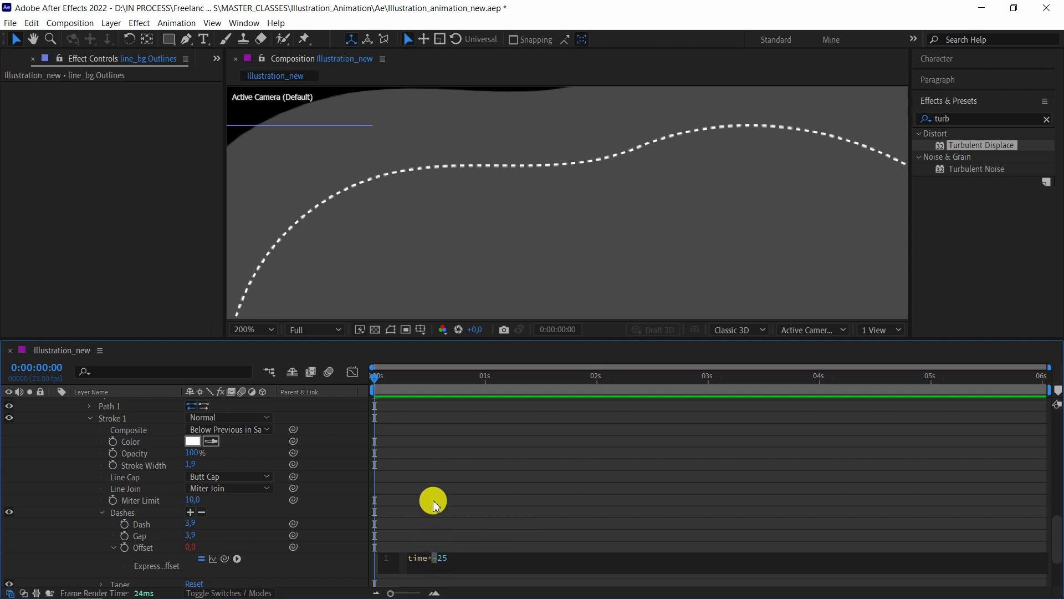
click(430, 498)
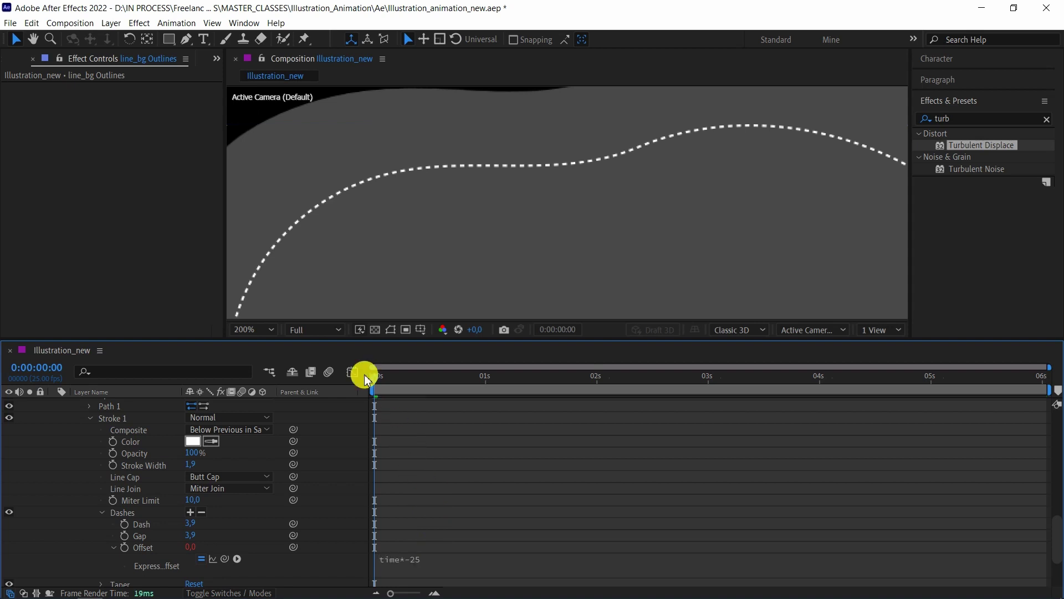
key(space)
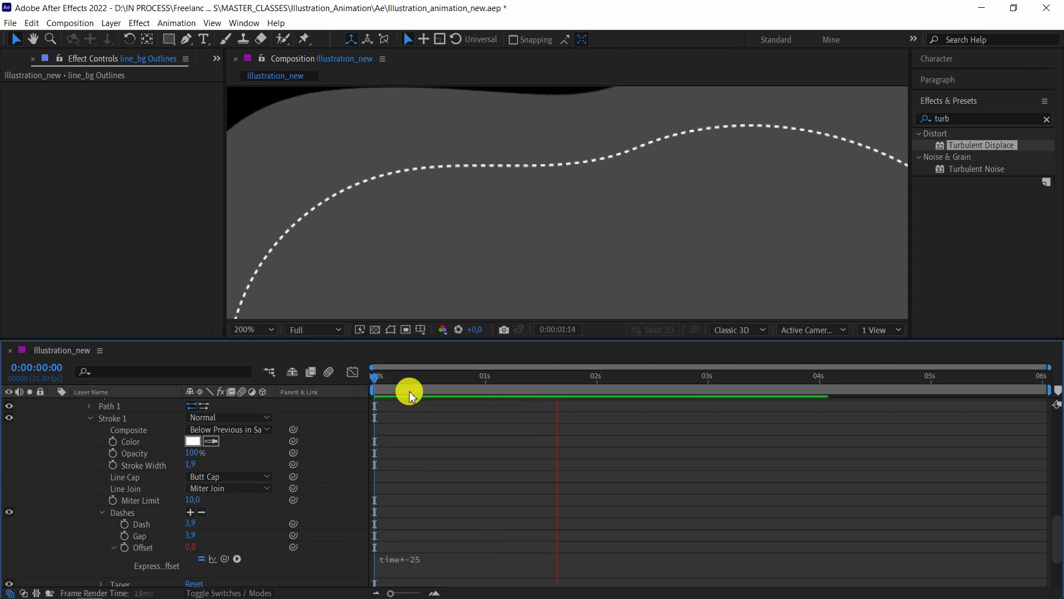
key(space)
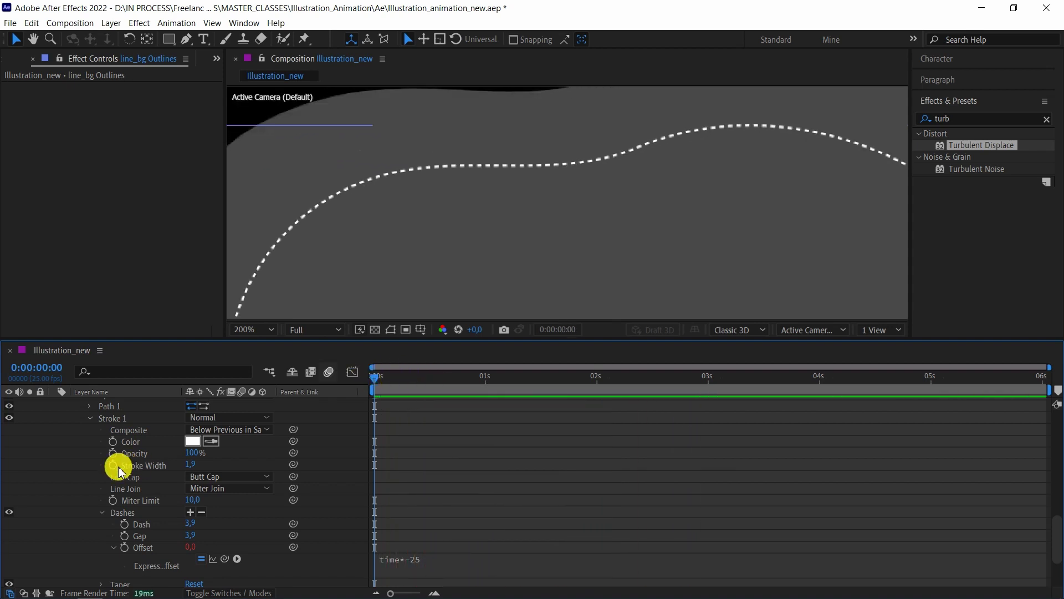
- Collapse and unsolo line_bg Outlines, then enlarge the composition view to show everything
scroll(119, 471, up, 5)
scroll(52, 435, up, 5)
click(53, 436)
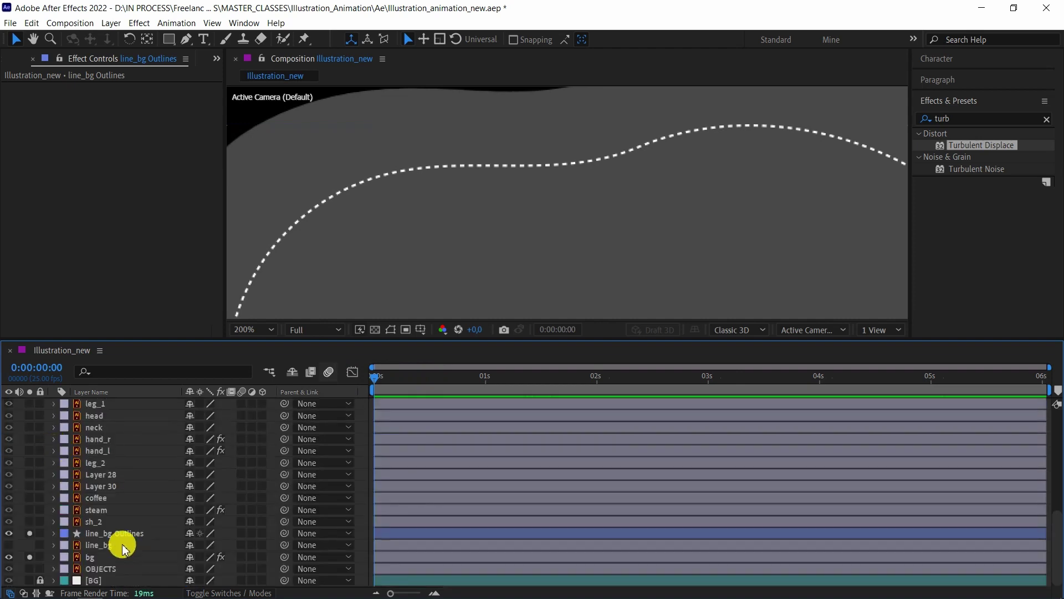
click(30, 533)
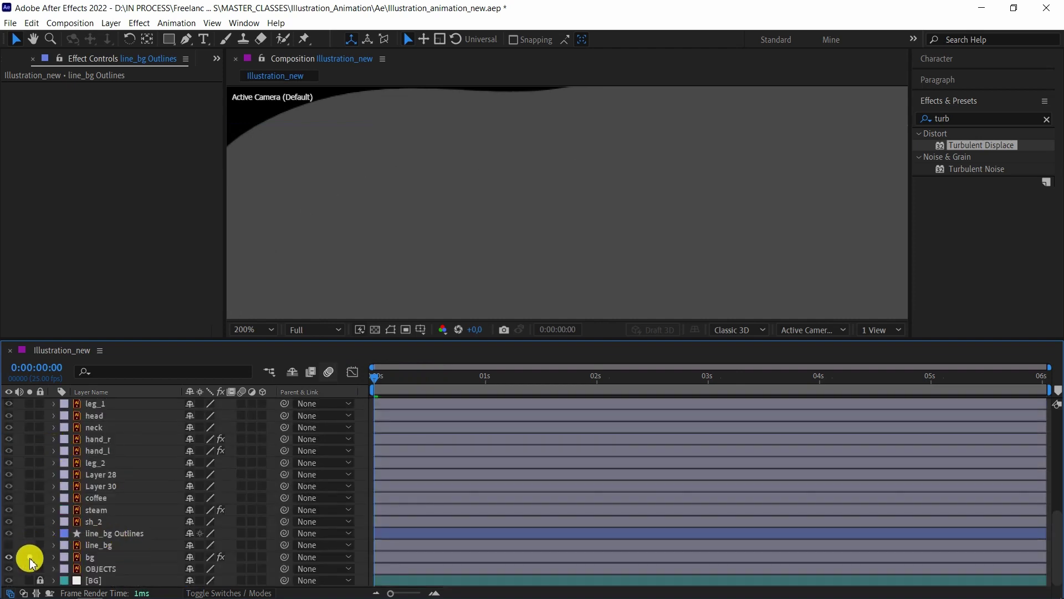
scroll(566, 216, down, 4)
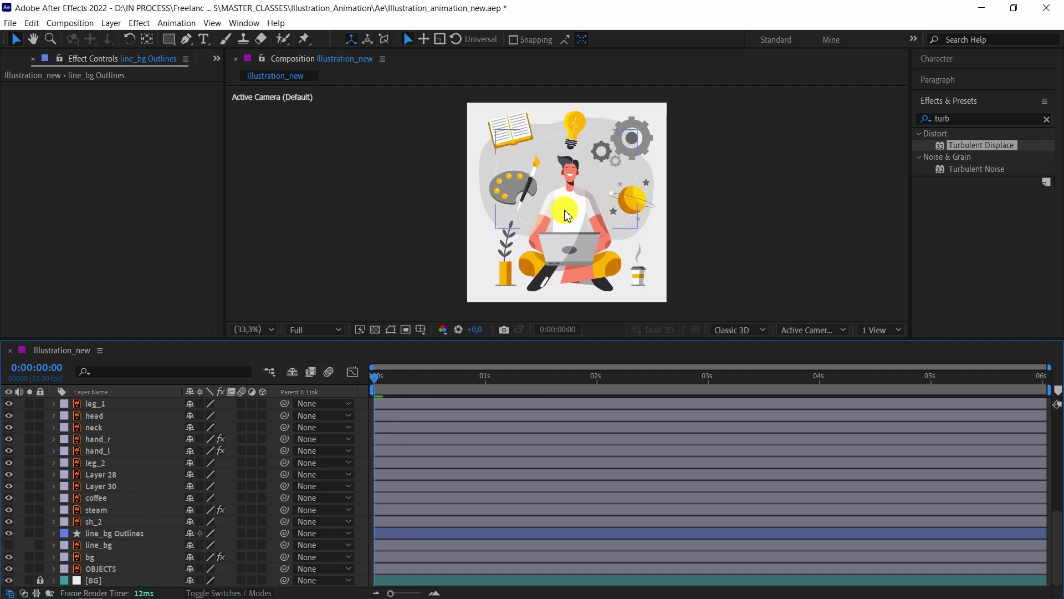
drag(387, 339, 368, 457)
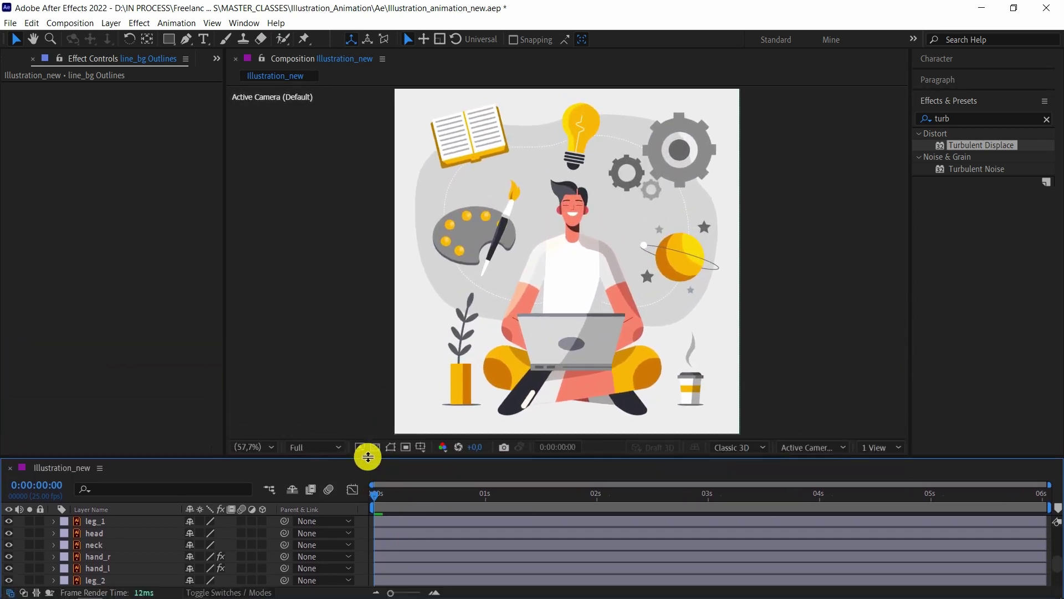